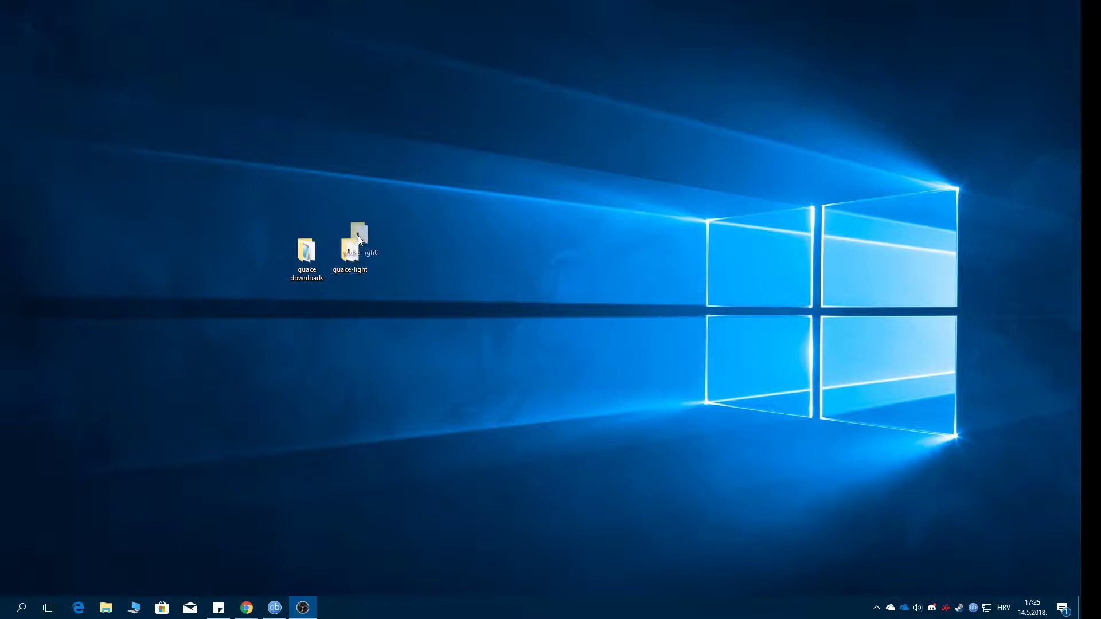
left_click_drag(358, 236, 356, 225)
double_click(307, 252)
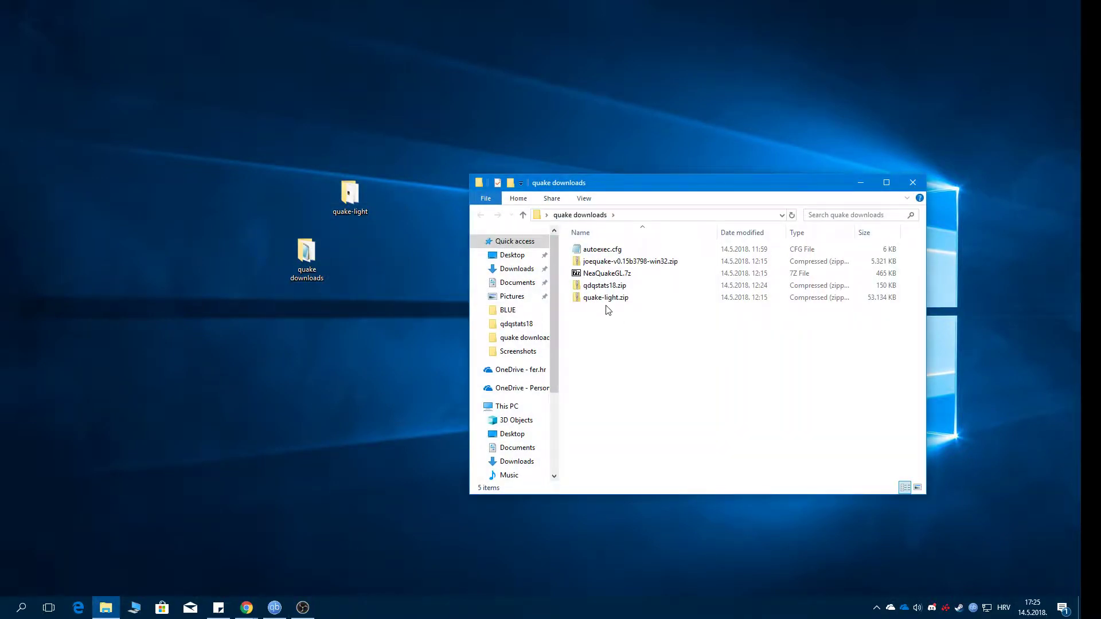
left_click(613, 303)
double_click(609, 303)
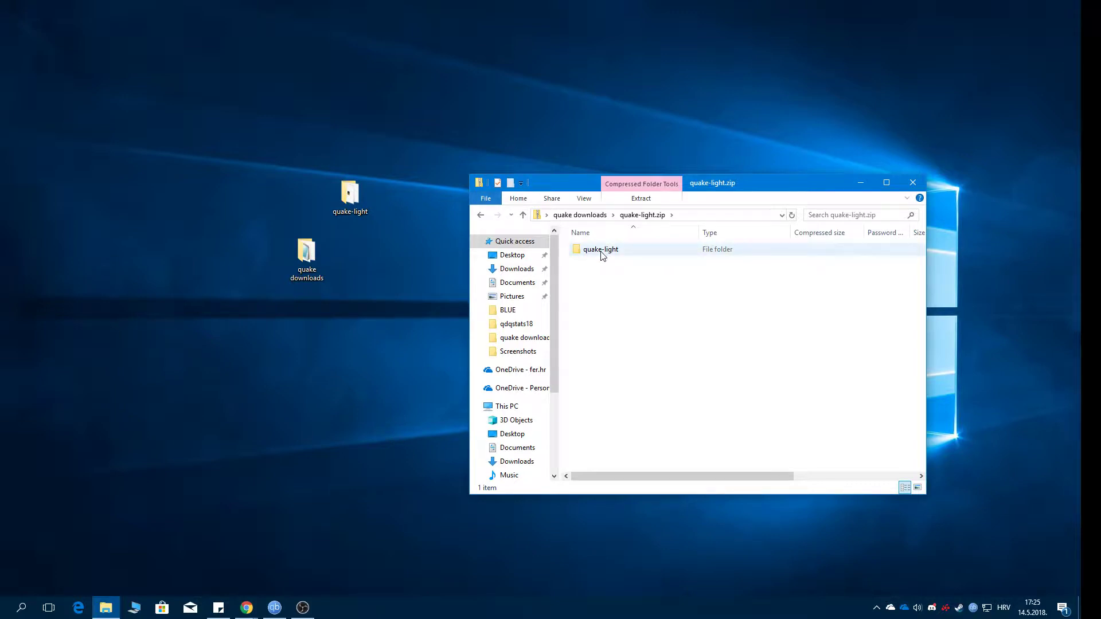
left_click_drag(351, 198, 353, 254)
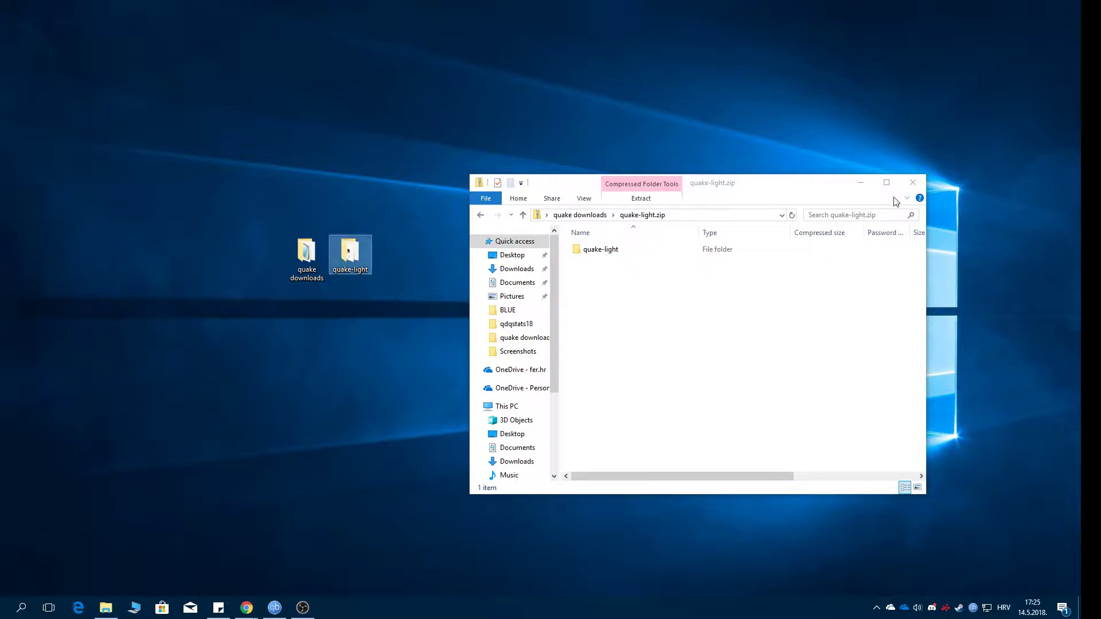
left_click(913, 183)
double_click(359, 253)
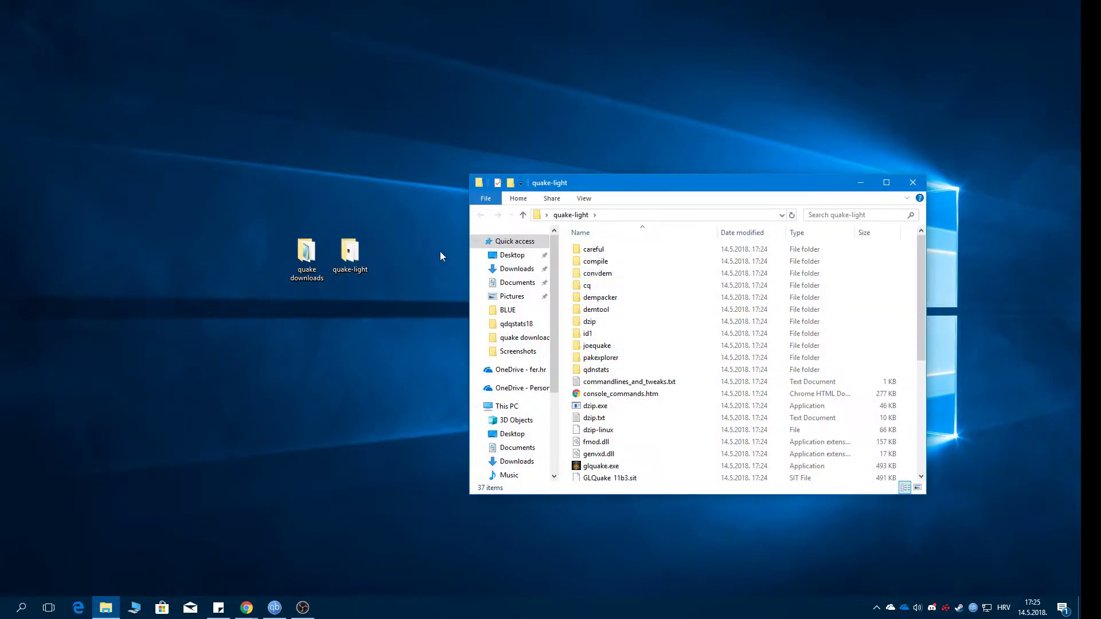
scroll(631, 374, "down", 4)
scroll(631, 373, "up", 4)
left_click(909, 184)
View the Speed Demos Archive and JoeQuake Project pages in Chrome, then open the quake-light desktop folder.
mouse_move(247, 607)
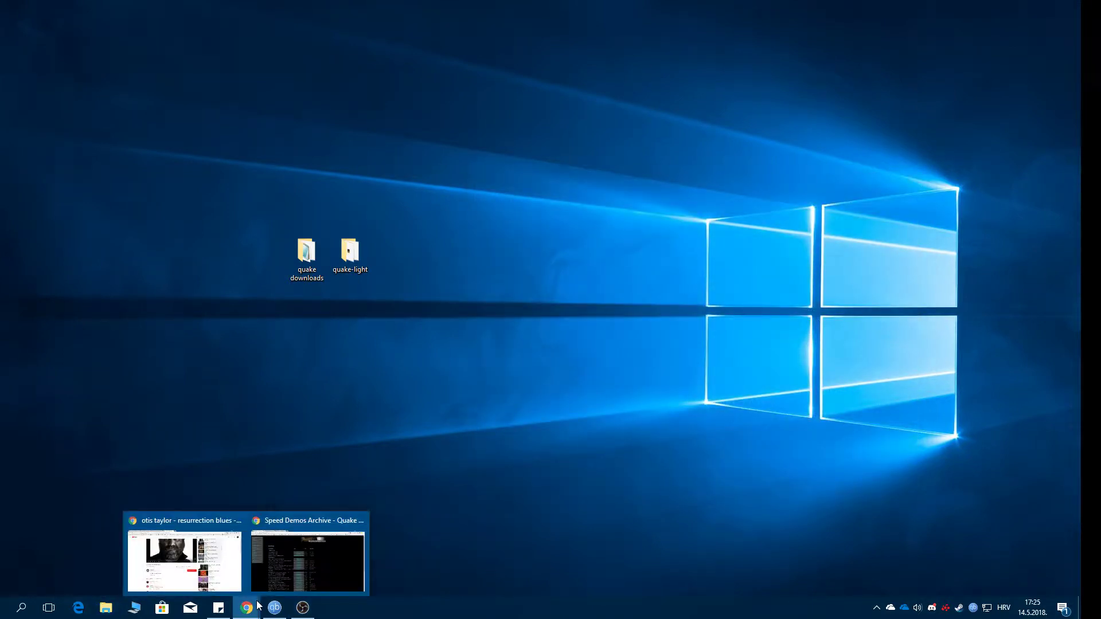
left_click(285, 566)
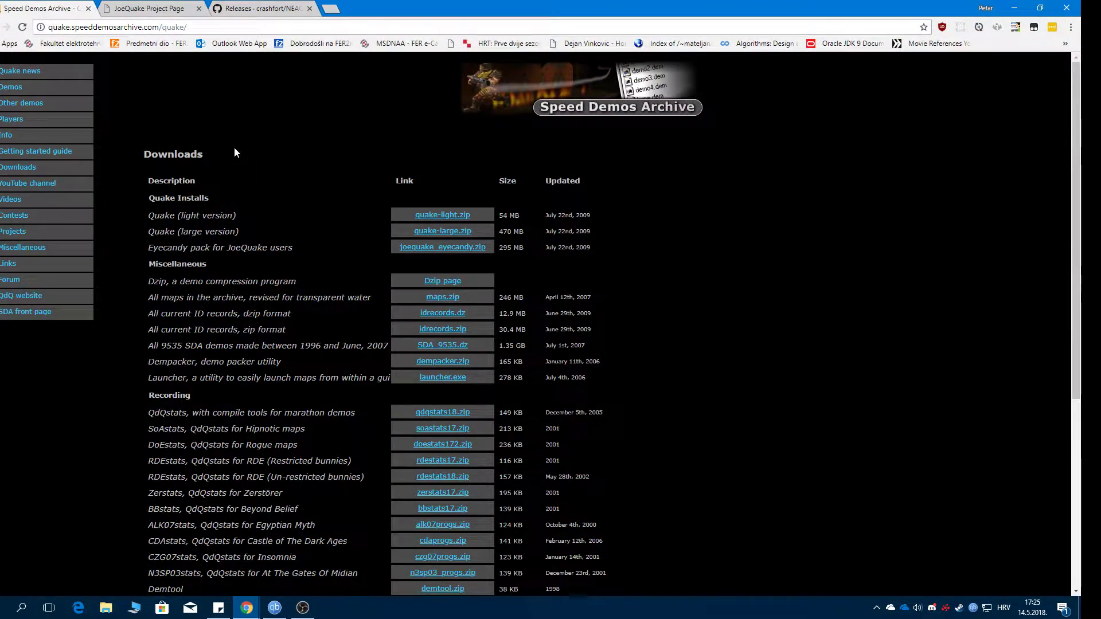
left_click(147, 8)
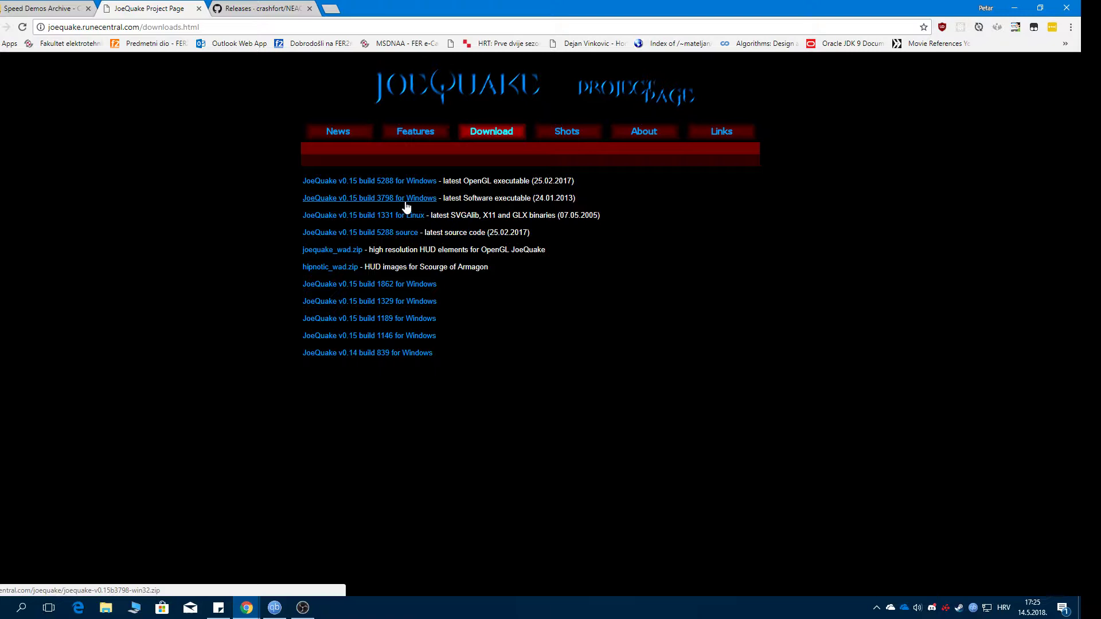
left_click(1015, 8)
double_click(339, 257)
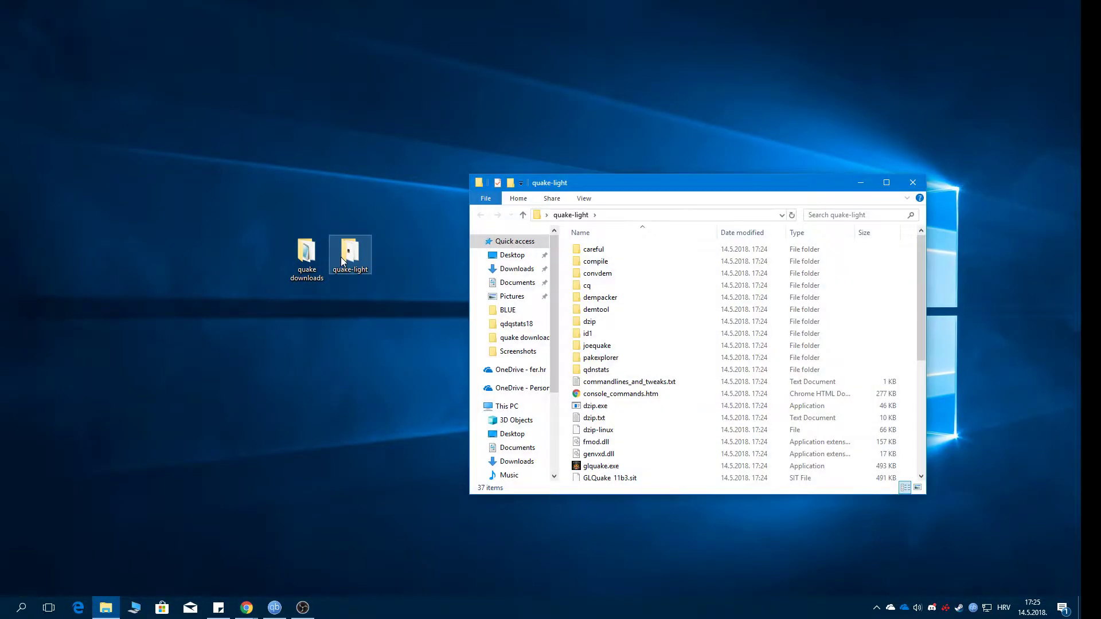
Open quake downloads and arrange it to the left of the quake-light window.
double_click(307, 255)
left_click_drag(612, 184, 714, 152)
left_click_drag(559, 199, 118, 160)
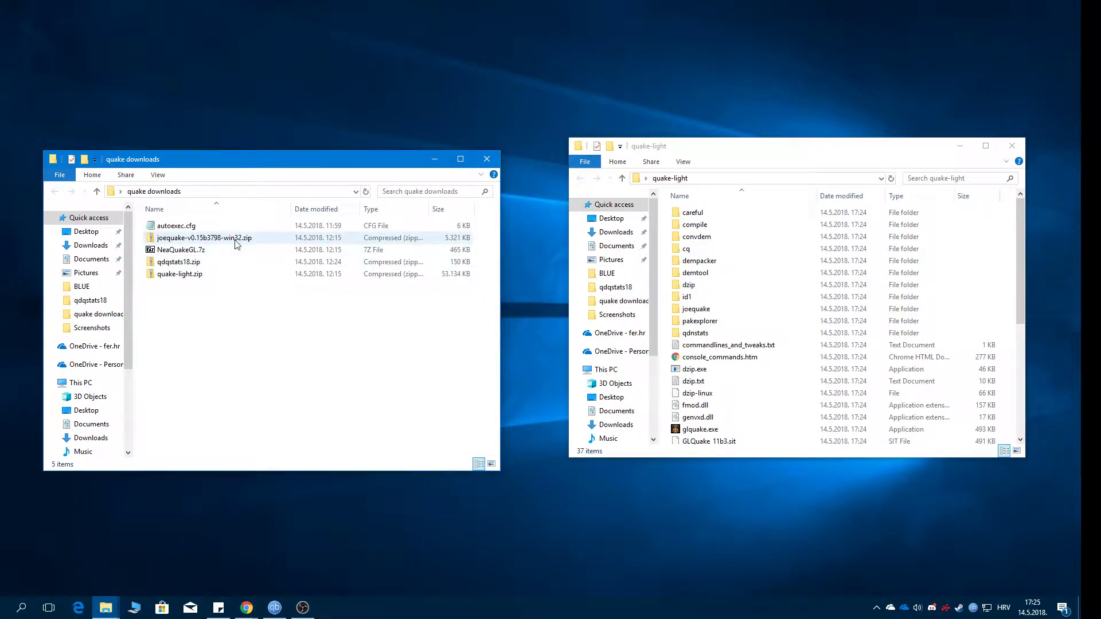
Copy all six items from joequake-v0.15b3798-win32.zip into quake-light, replacing existing files.
double_click(216, 240)
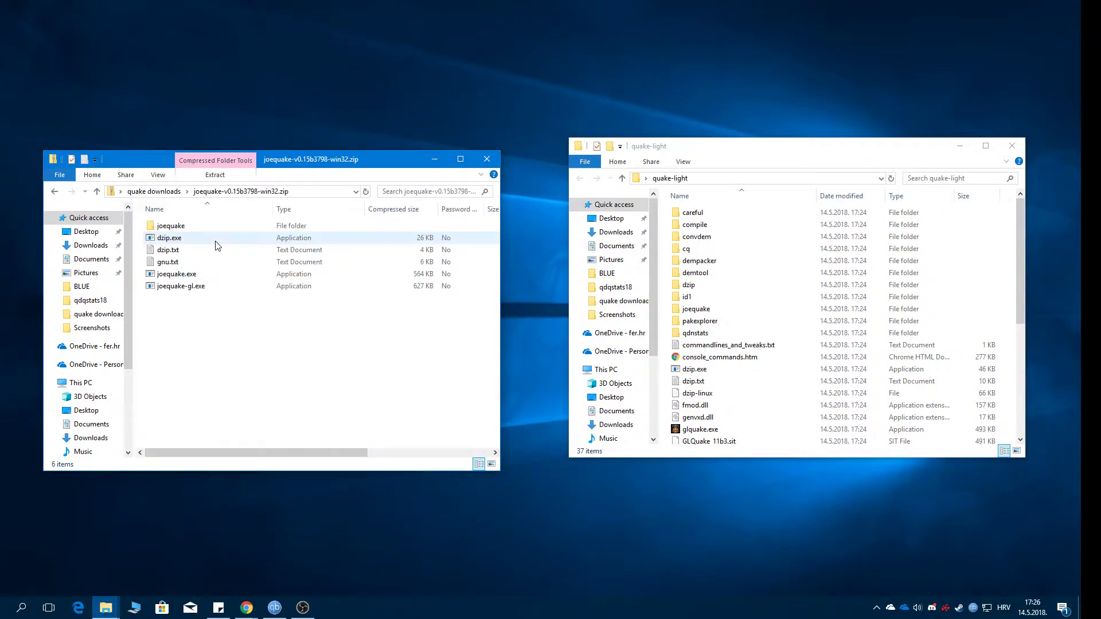
left_click_drag(191, 310, 845, 437)
left_click(495, 211)
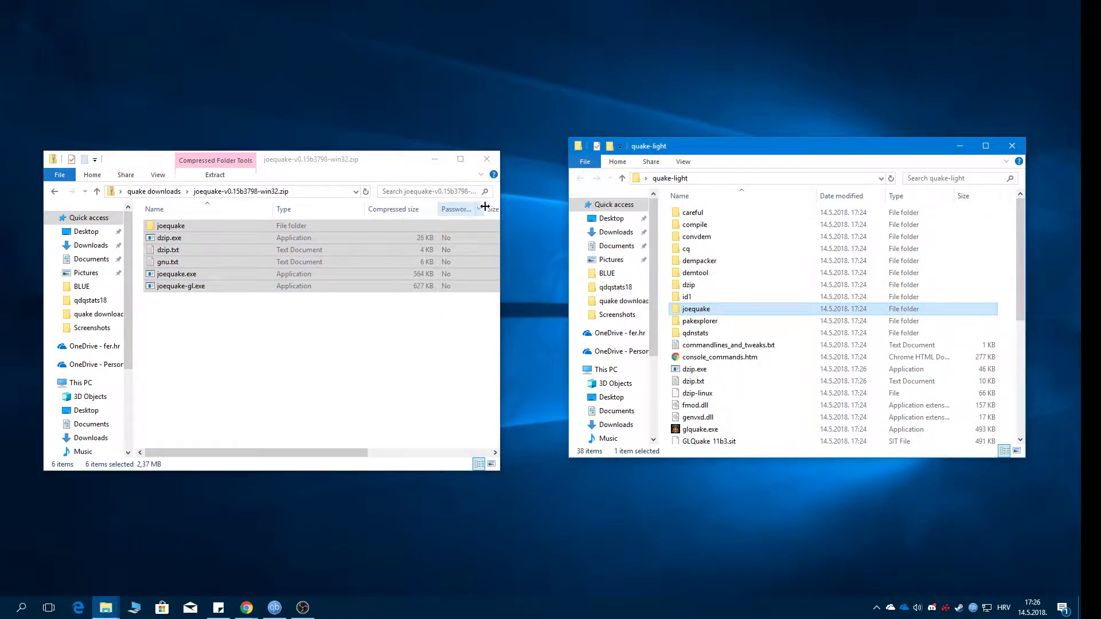
left_click(365, 165)
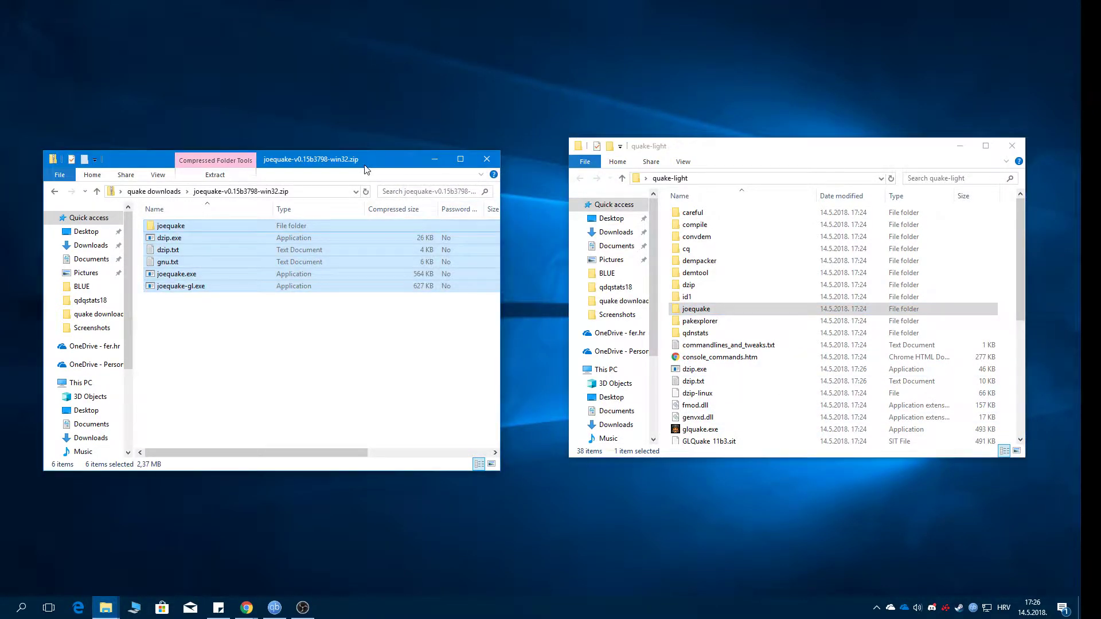
left_click(487, 159)
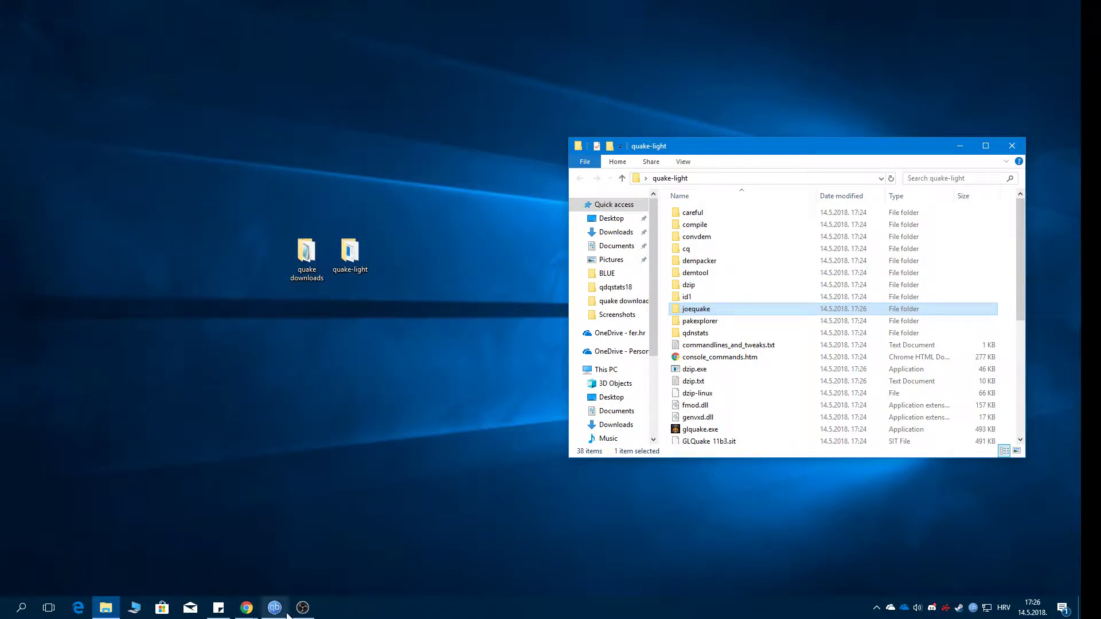
Return to Chrome's NEAQUAKE tab and read through the repository's main page ReadMe.
left_click(246, 608)
left_click(290, 549)
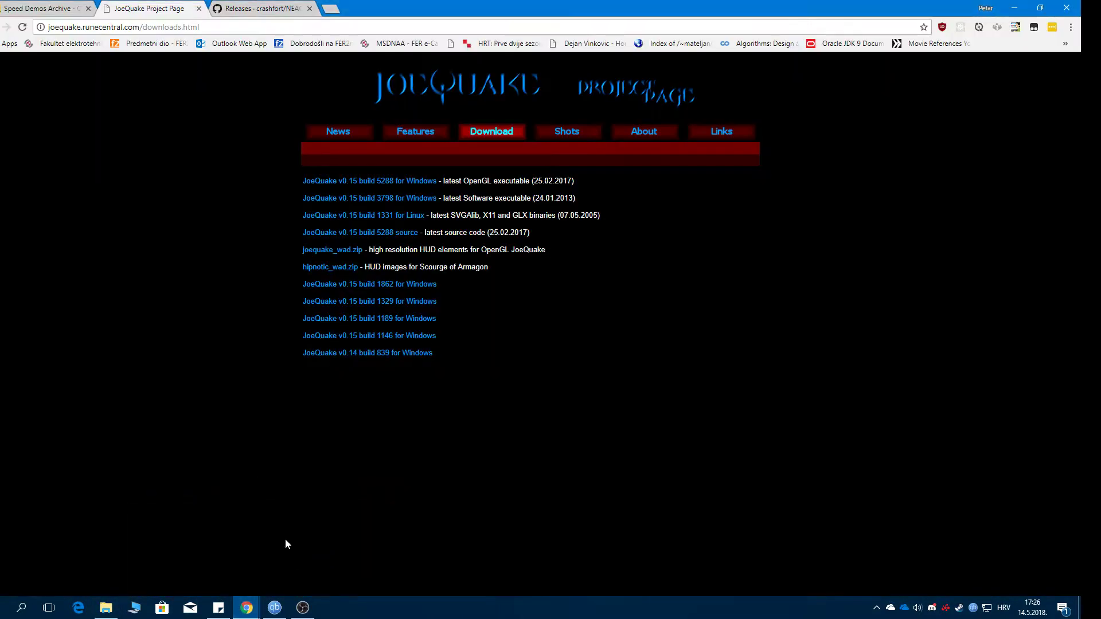
left_click(258, 7)
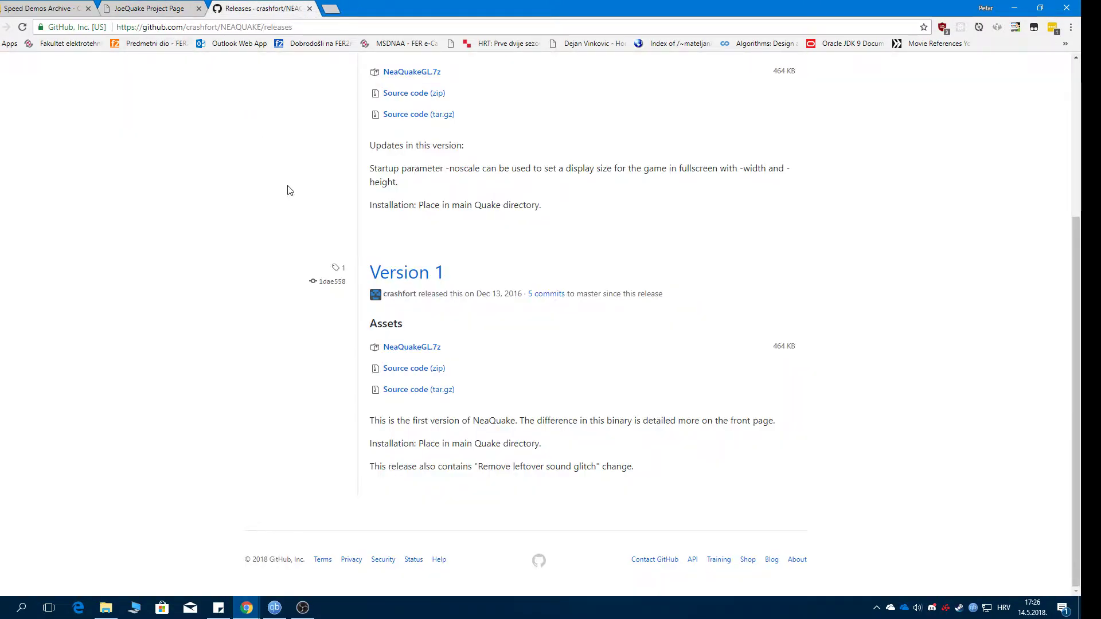
scroll(288, 189, "up", 4)
left_click(324, 113)
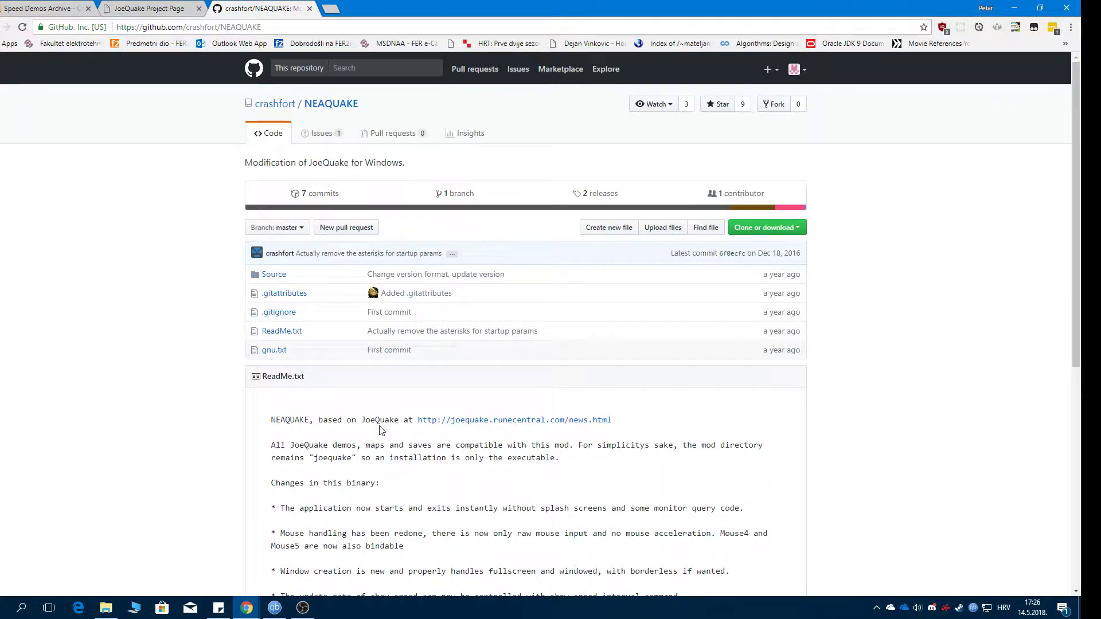
scroll(401, 435, "down", 4)
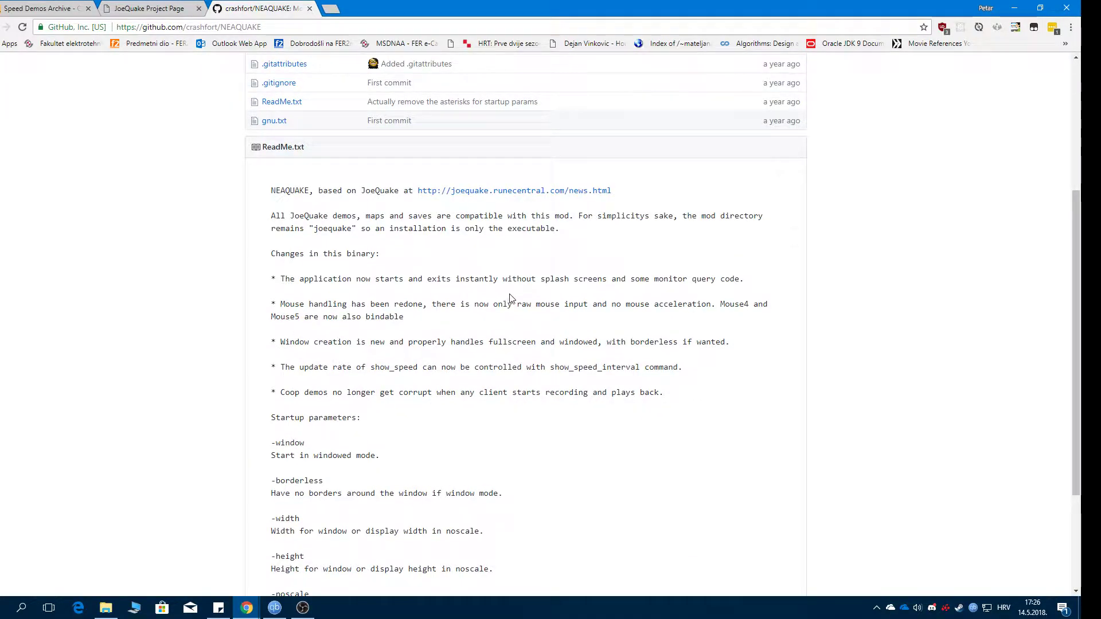
scroll(385, 287, "down", 3)
scroll(372, 303, "up", 3)
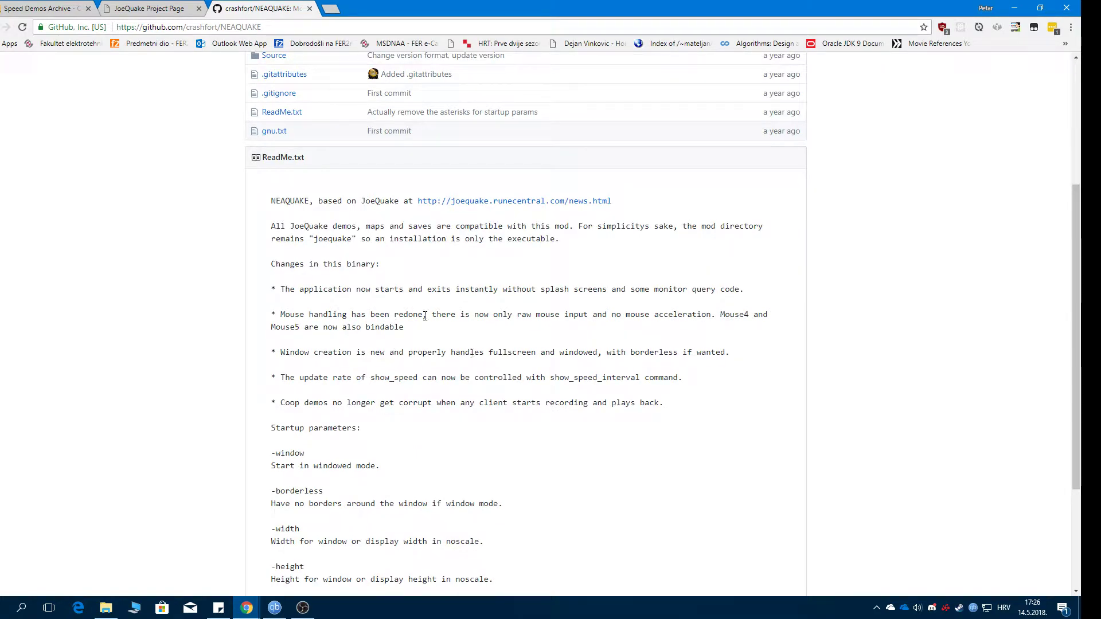
scroll(369, 196, "up", 4)
scroll(459, 298, "down", 3)
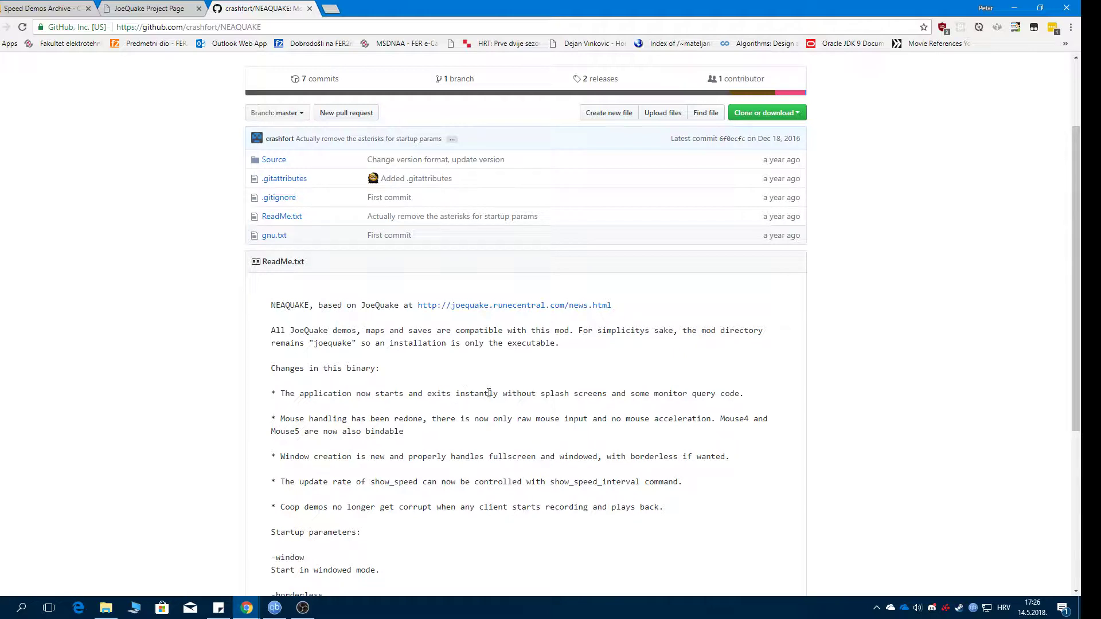
left_click_drag(498, 393, 579, 394)
scroll(901, 341, "up", 2)
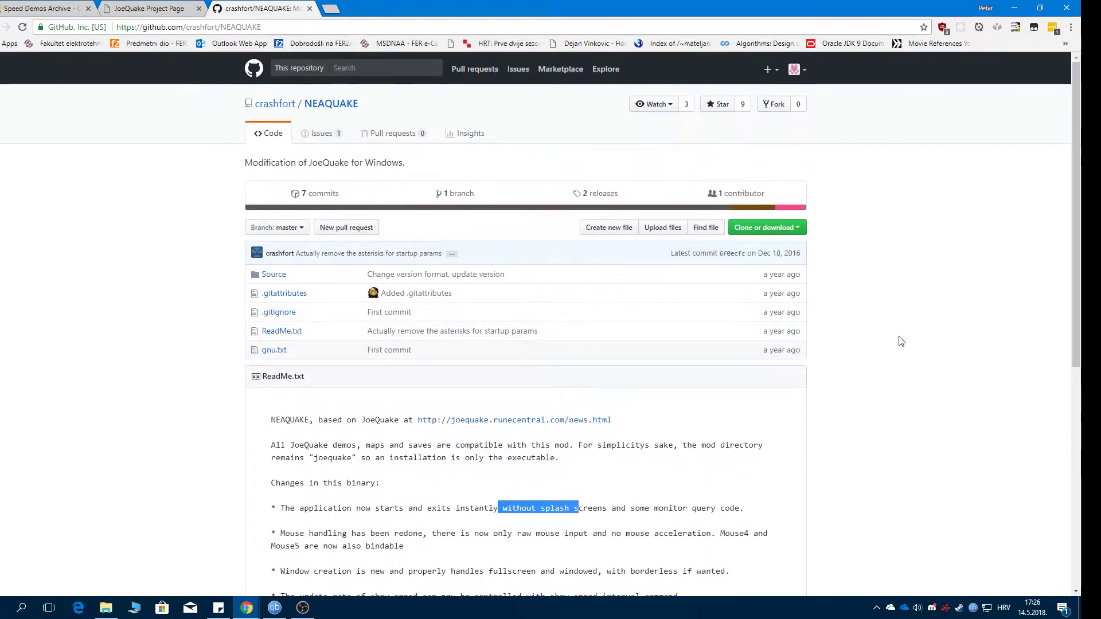
Download NeaQuakeGL.7z from the latest NEAQUAKE release, then minimize Chrome.
left_click(590, 193)
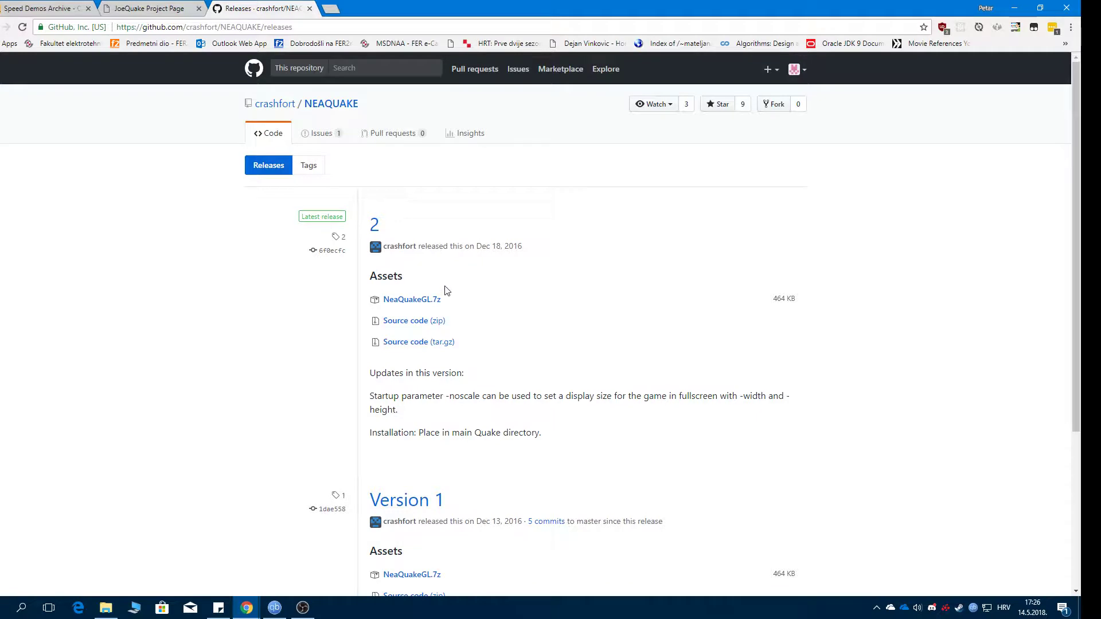
left_click(6, 25)
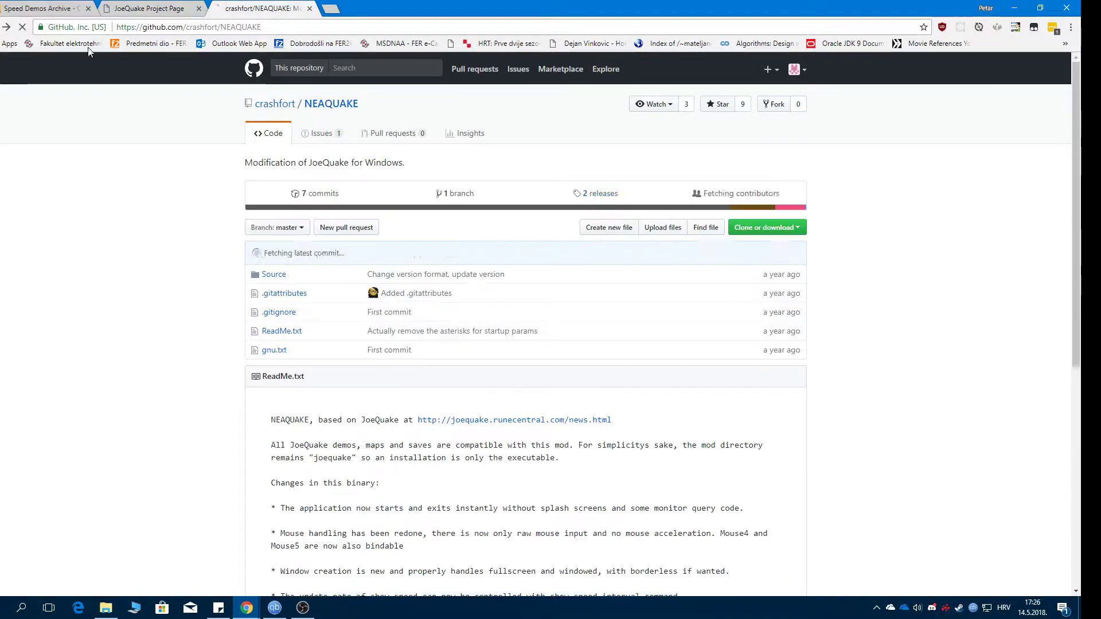
left_click(596, 197)
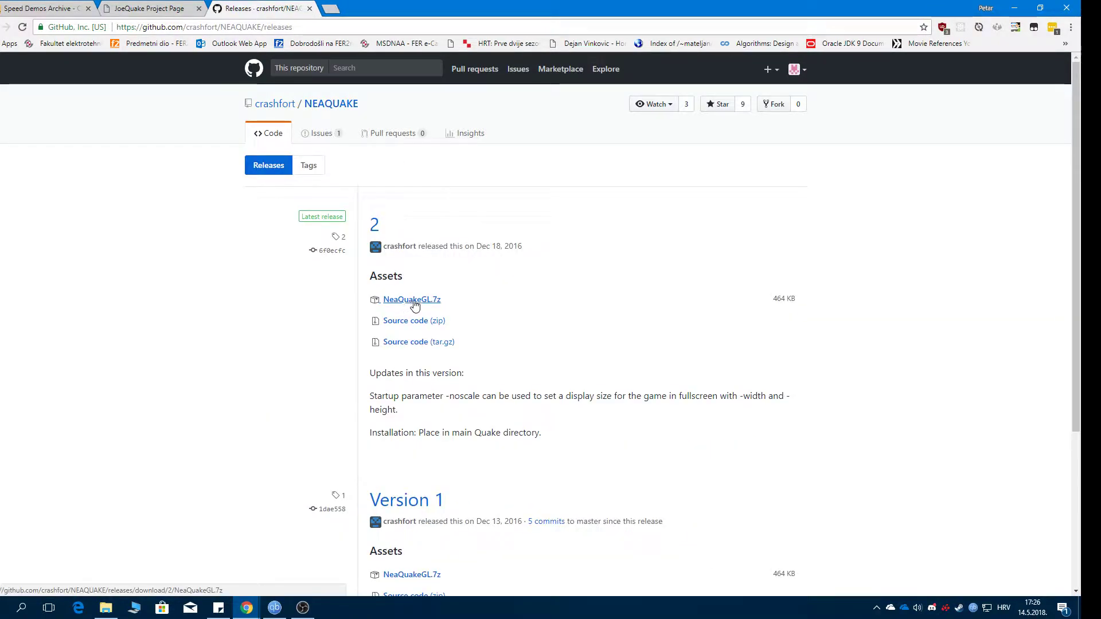
left_click(415, 303)
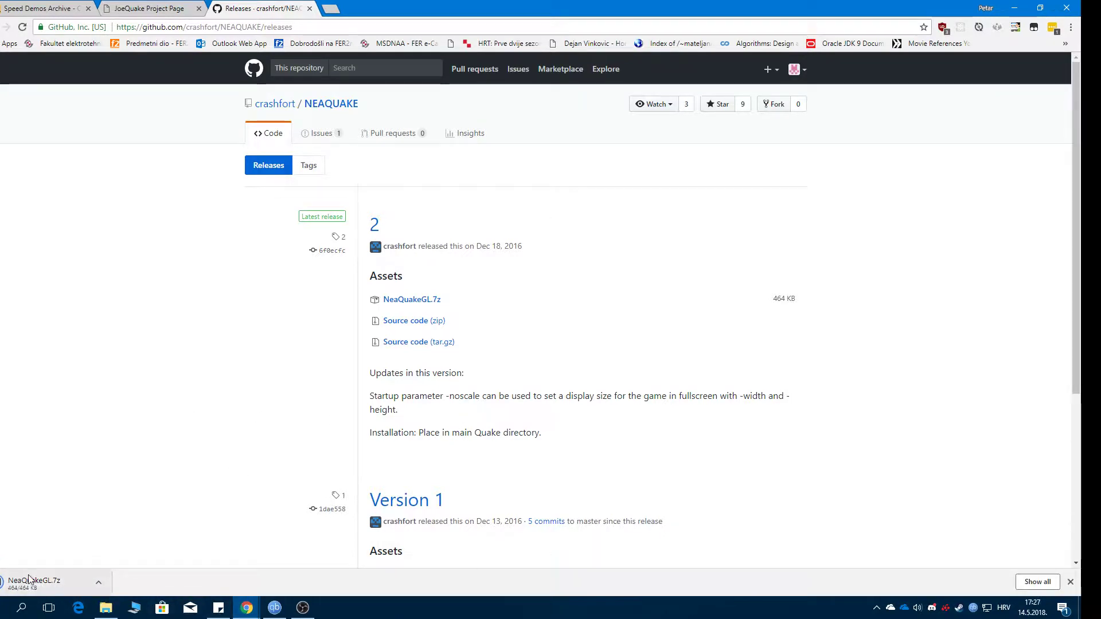
left_click(1015, 8)
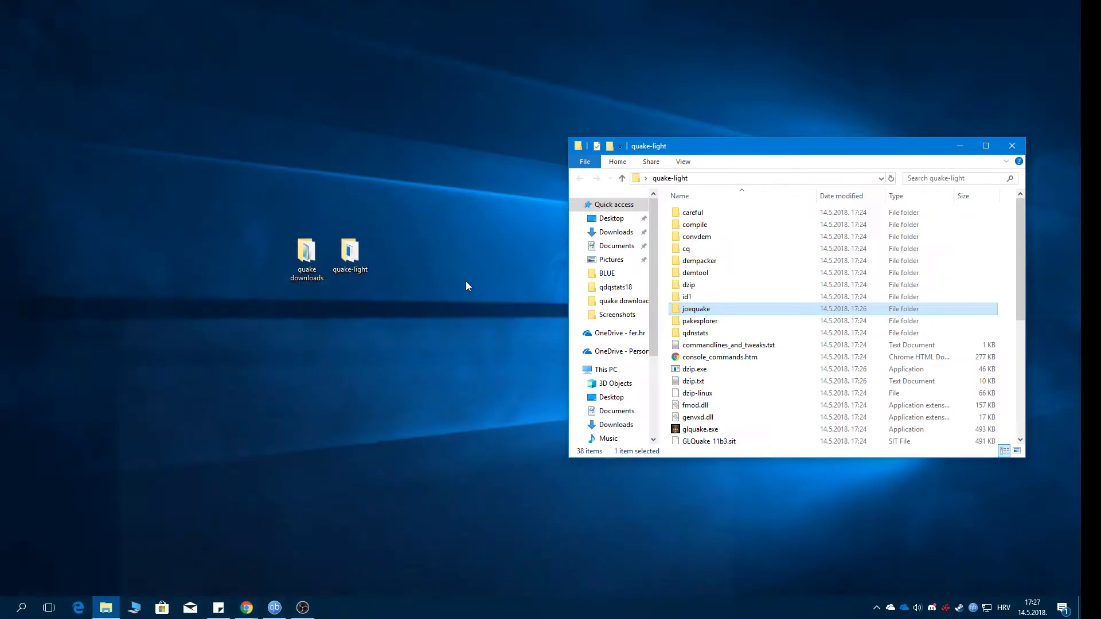
Open NeaQuakeGL.7z from quake downloads in 7-Zip File Manager.
double_click(306, 253)
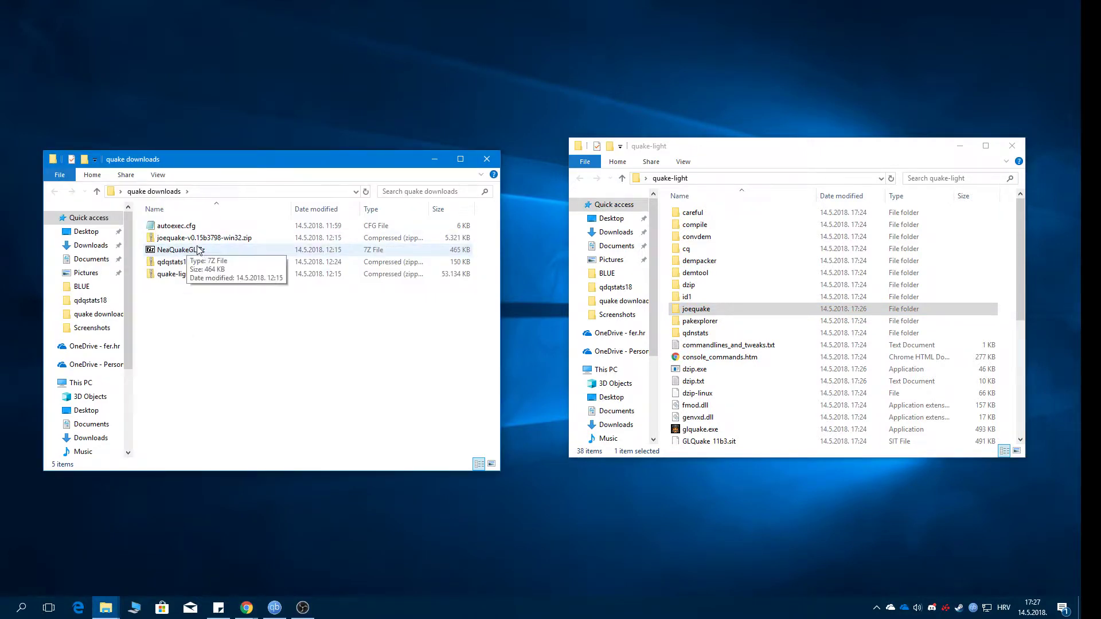
left_click(195, 274)
left_click(194, 251)
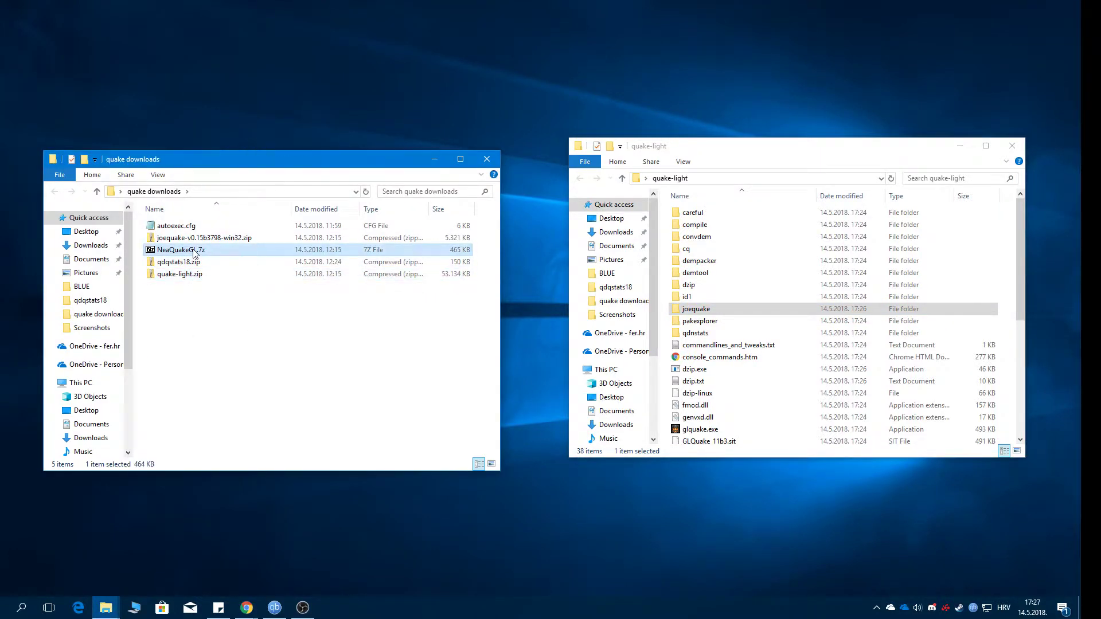
double_click(194, 253)
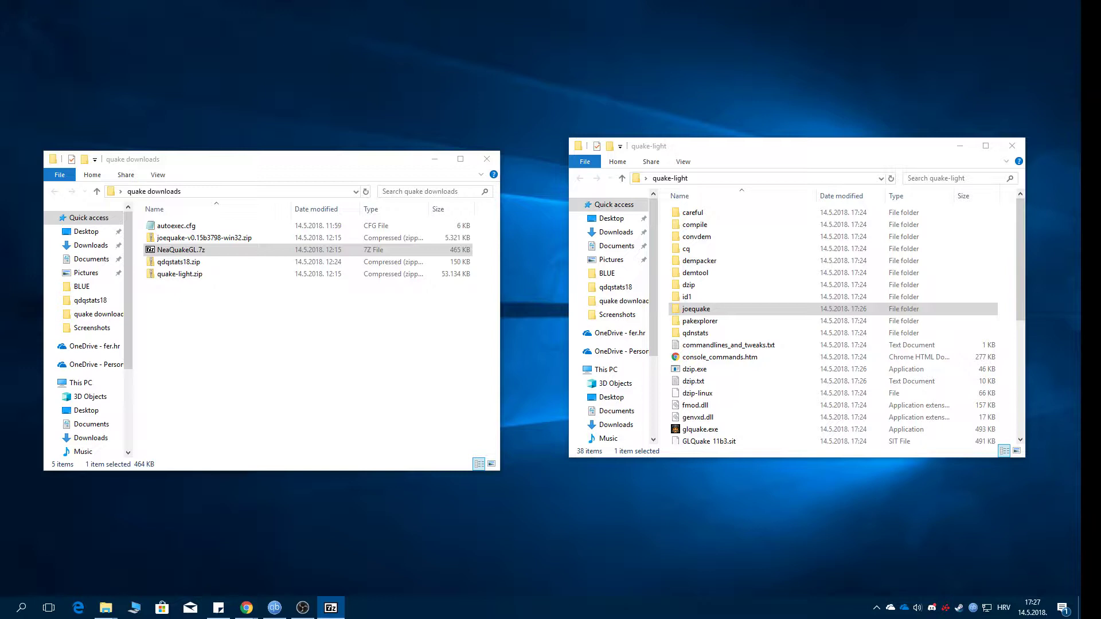
left_click_drag(483, 84, 418, 71)
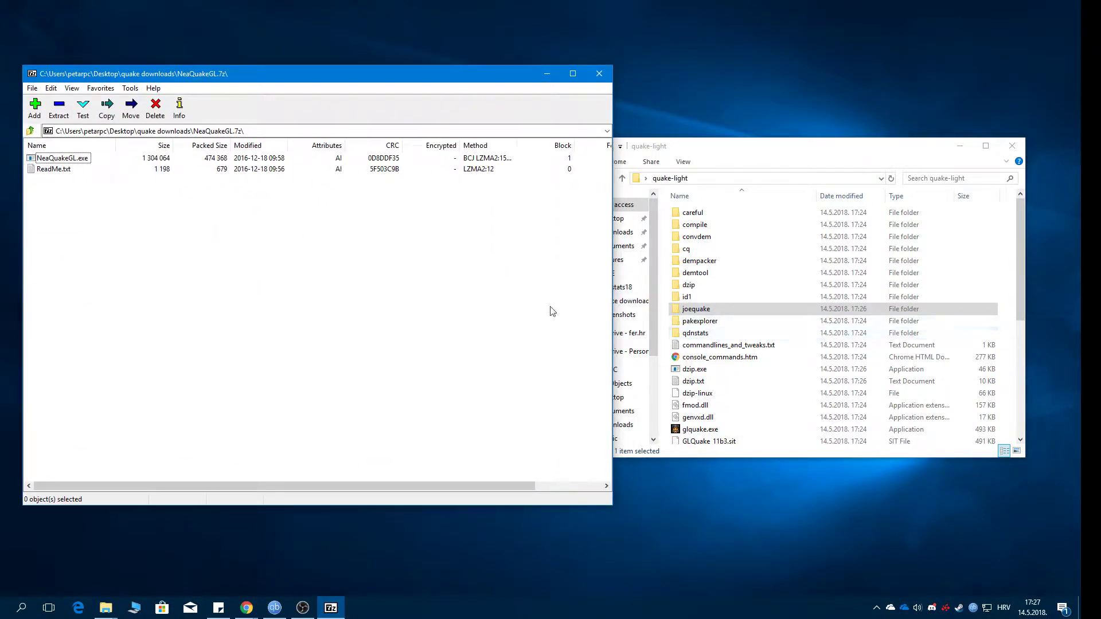
left_click_drag(716, 154, 756, 92)
Drag NeaQuakeGL.exe from the archive into quake-light and close 7-Zip.
scroll(832, 230, "down", 4)
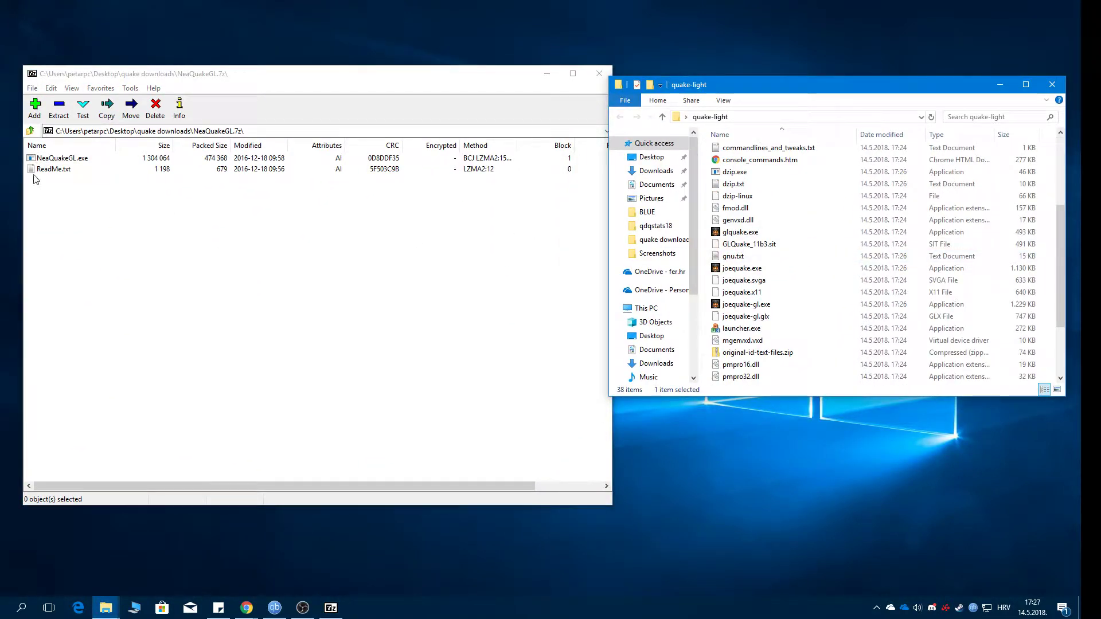
left_click(44, 161)
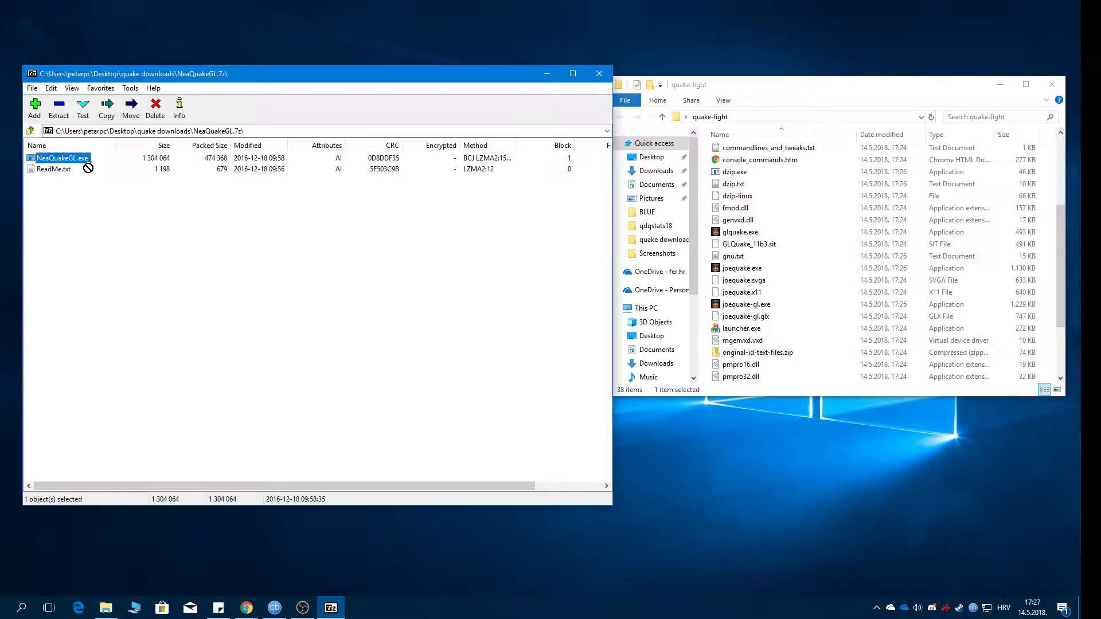
left_click_drag(371, 262, 846, 355)
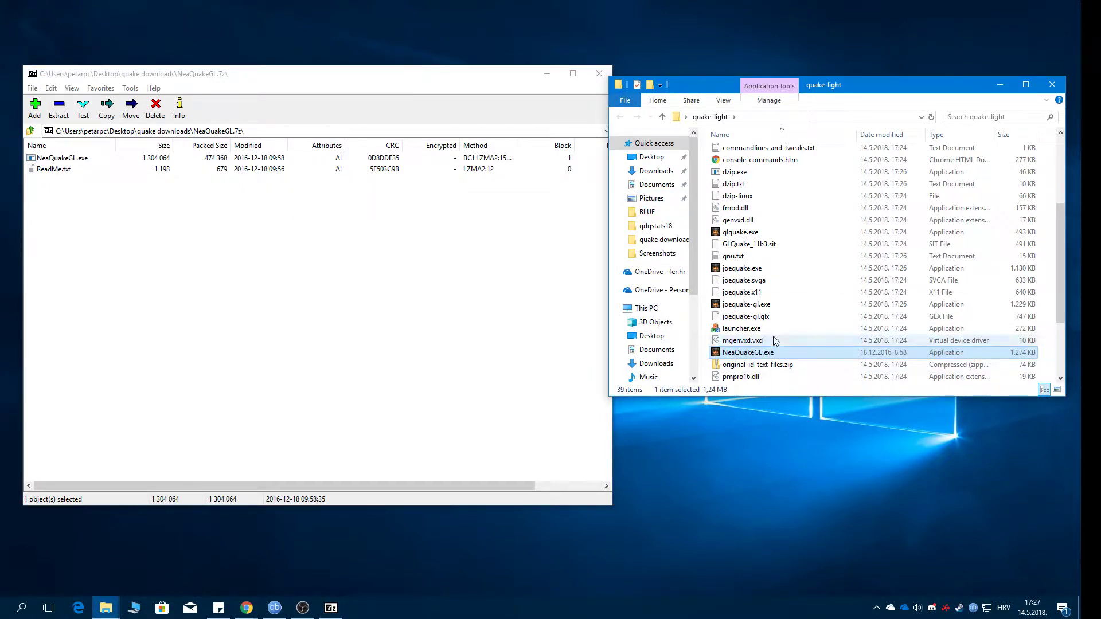
scroll(774, 350, "up", 4)
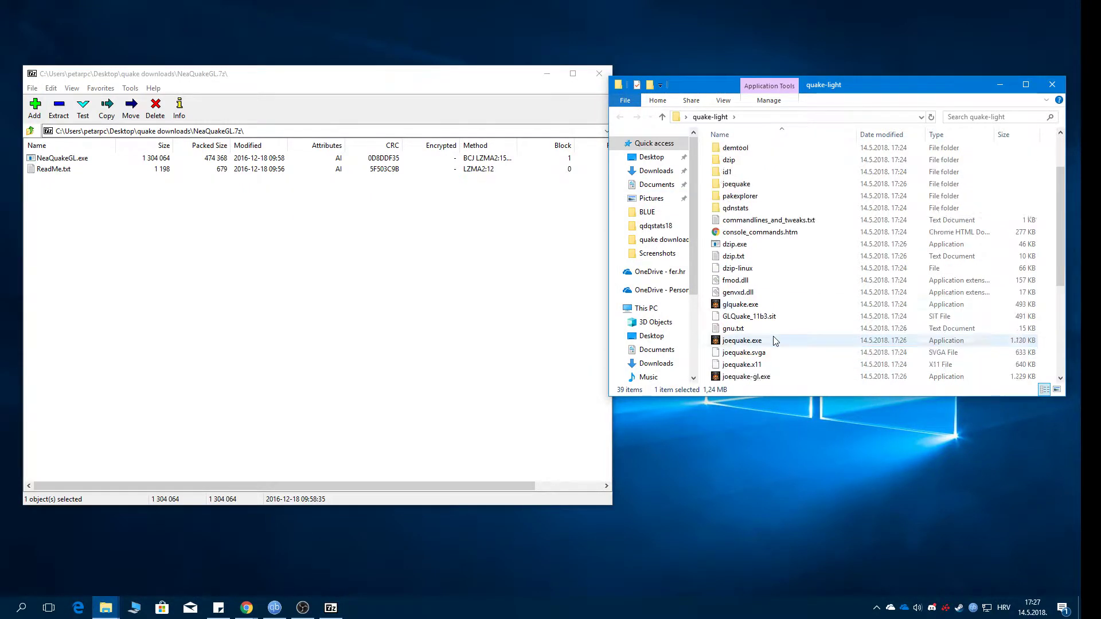
left_click(599, 73)
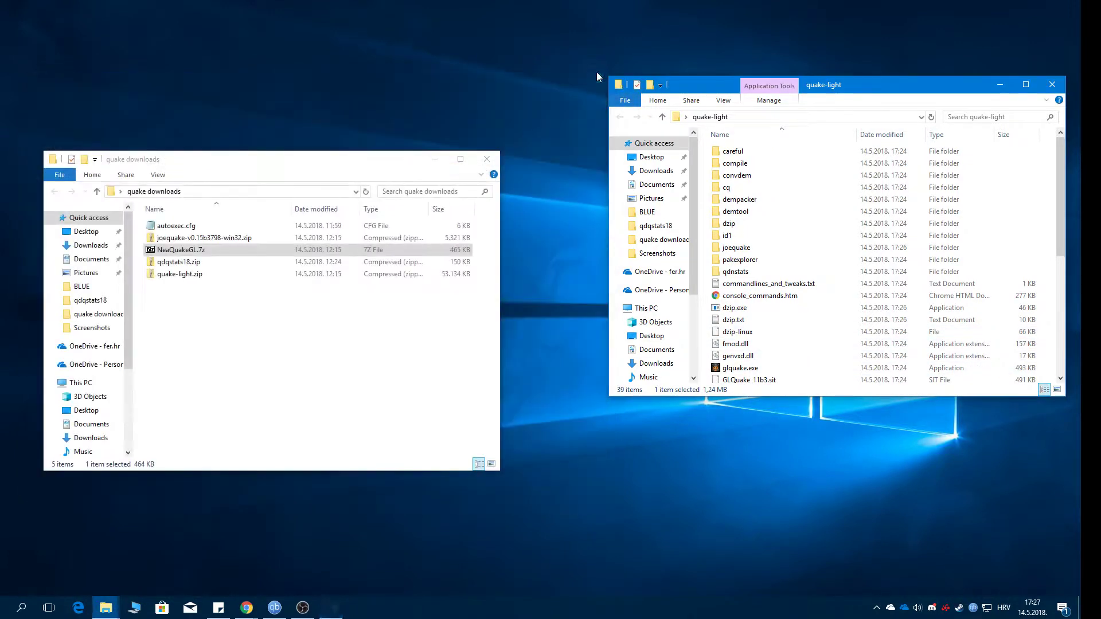
Show the Speed Demos Archive page's QdQstats row in Chrome and dismiss the downloads bar.
left_click(482, 163)
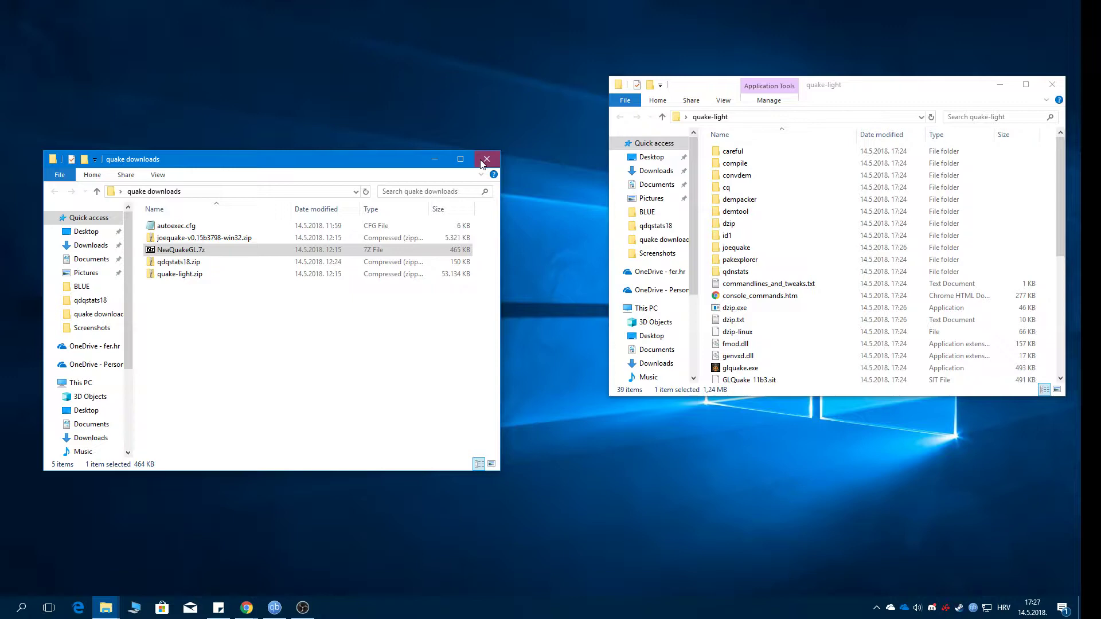
left_click(246, 608)
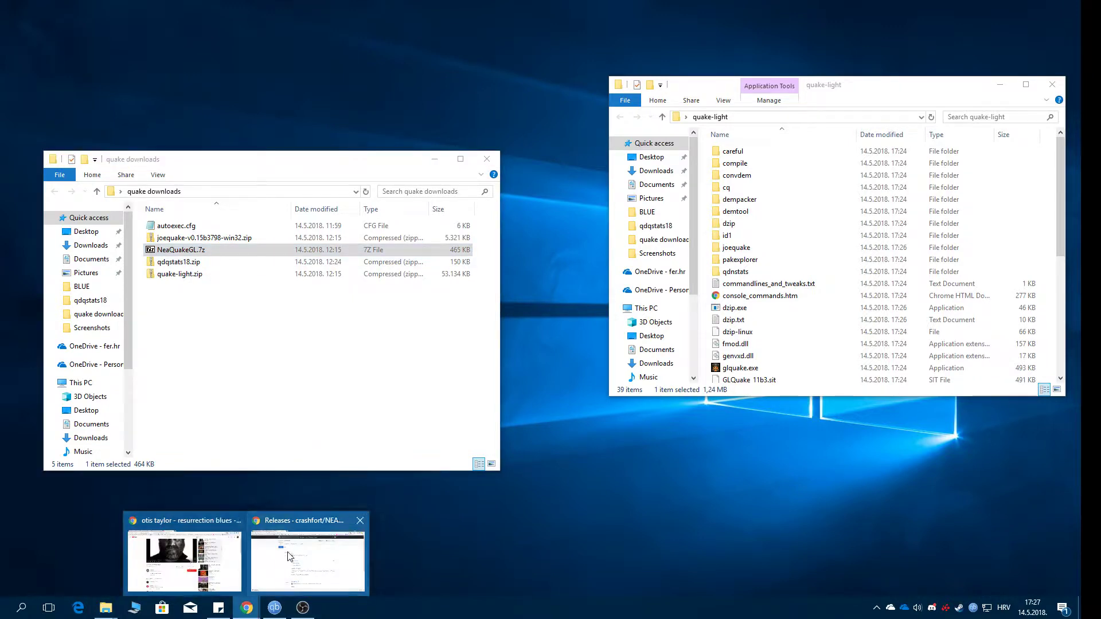
left_click(290, 556)
left_click(58, 10)
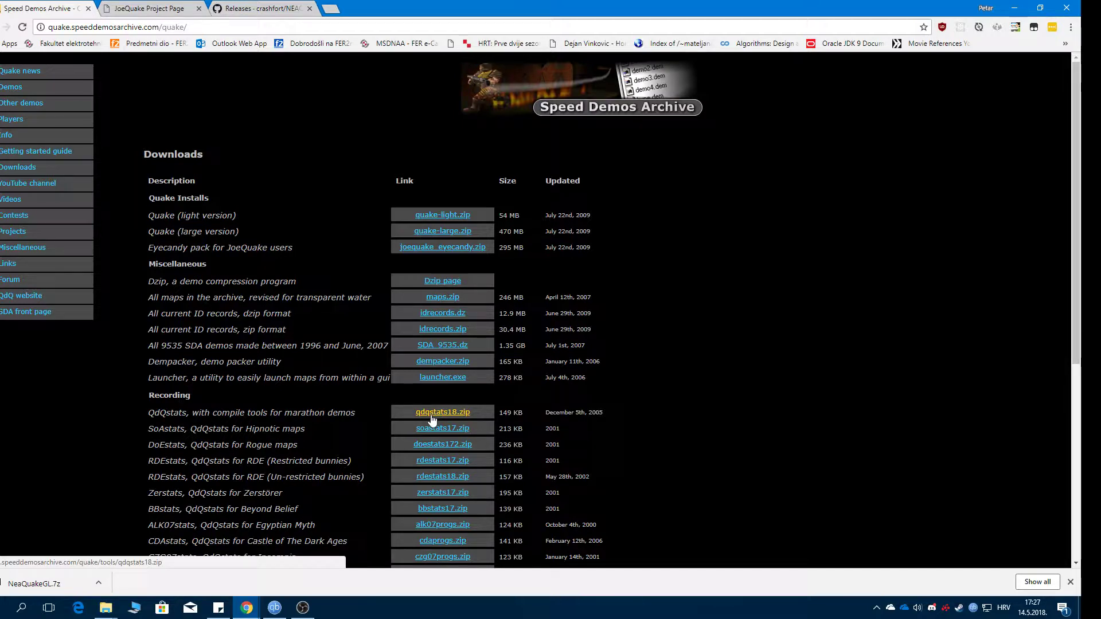
left_click_drag(282, 413, 406, 414)
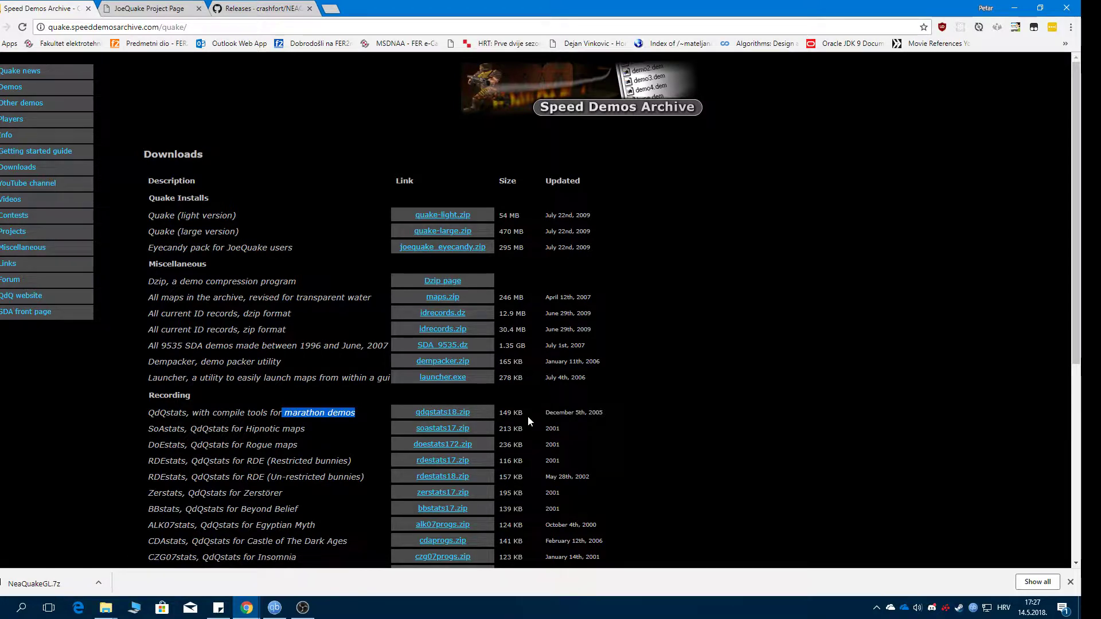
left_click(1070, 583)
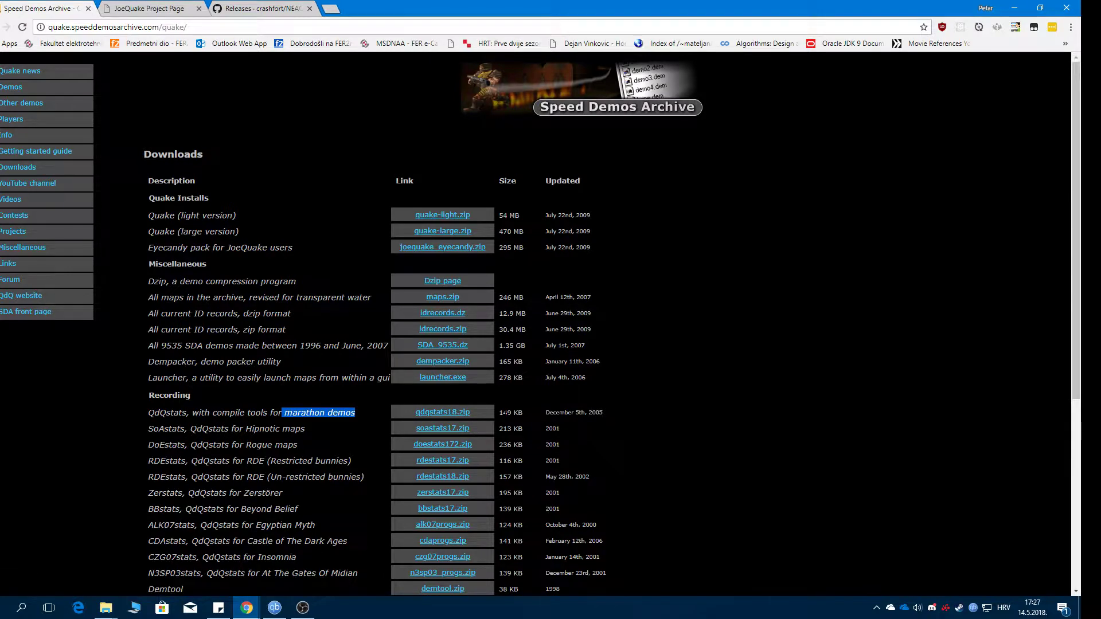
Minimize Chrome, select qdqstats18.zip in quake downloads and reposition the quake-light window.
left_click(1014, 8)
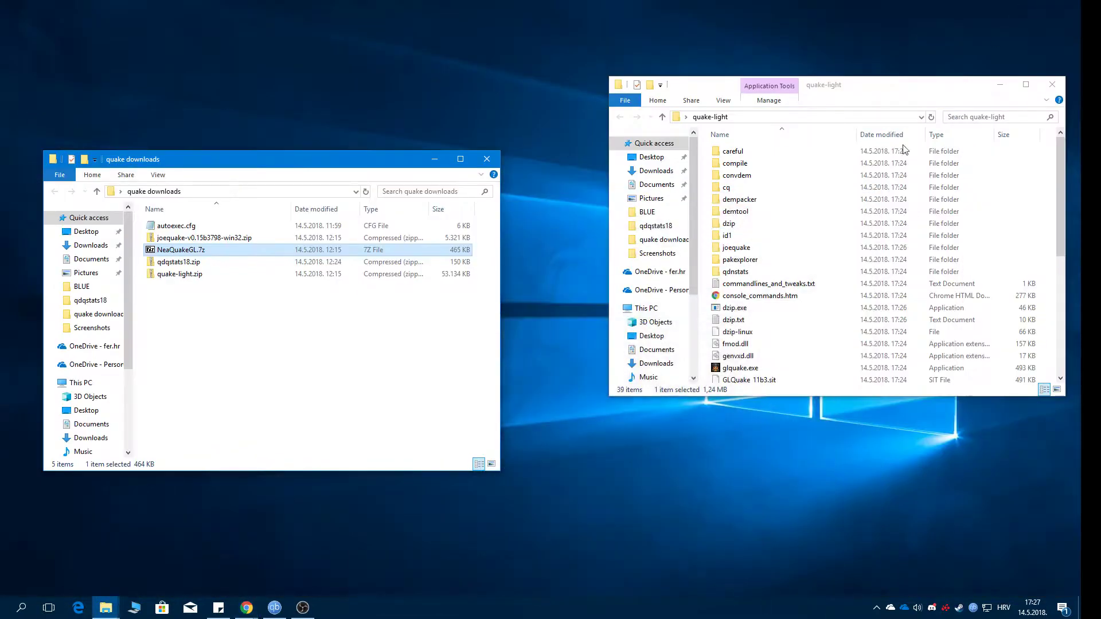
left_click(185, 263)
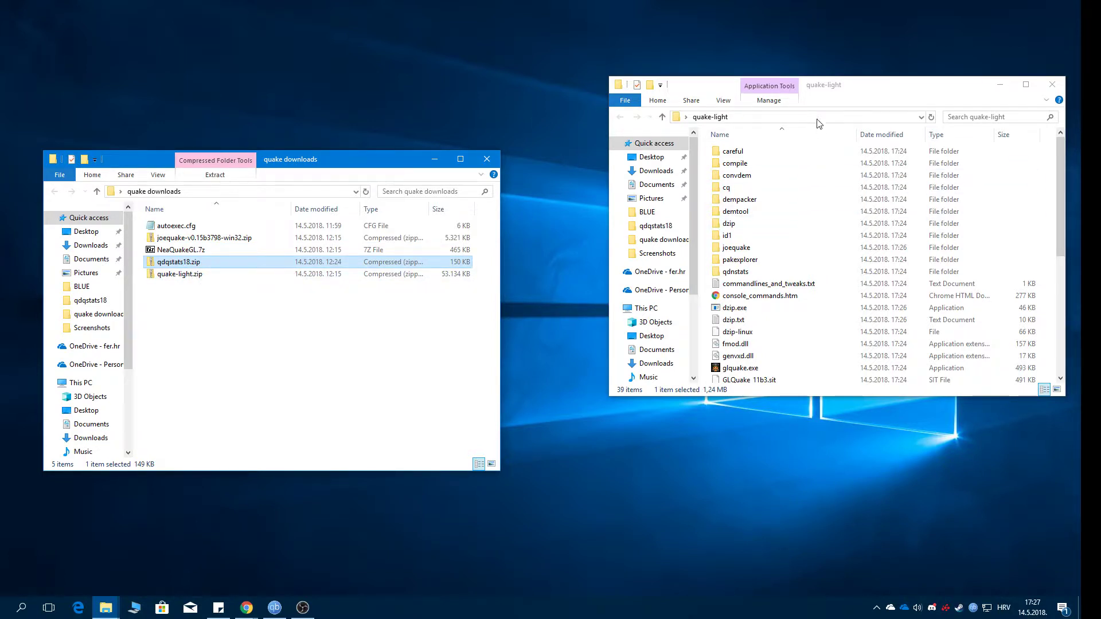
left_click_drag(853, 91, 754, 130)
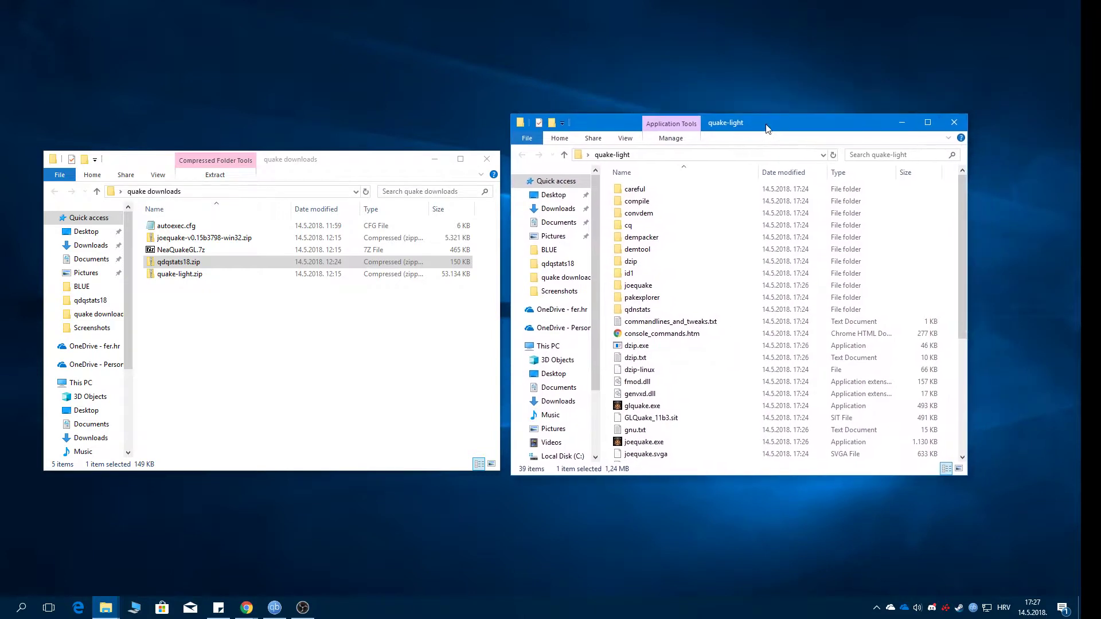
Create a new folder named qdqstats18 in quake-light and open it.
right_click(944, 308)
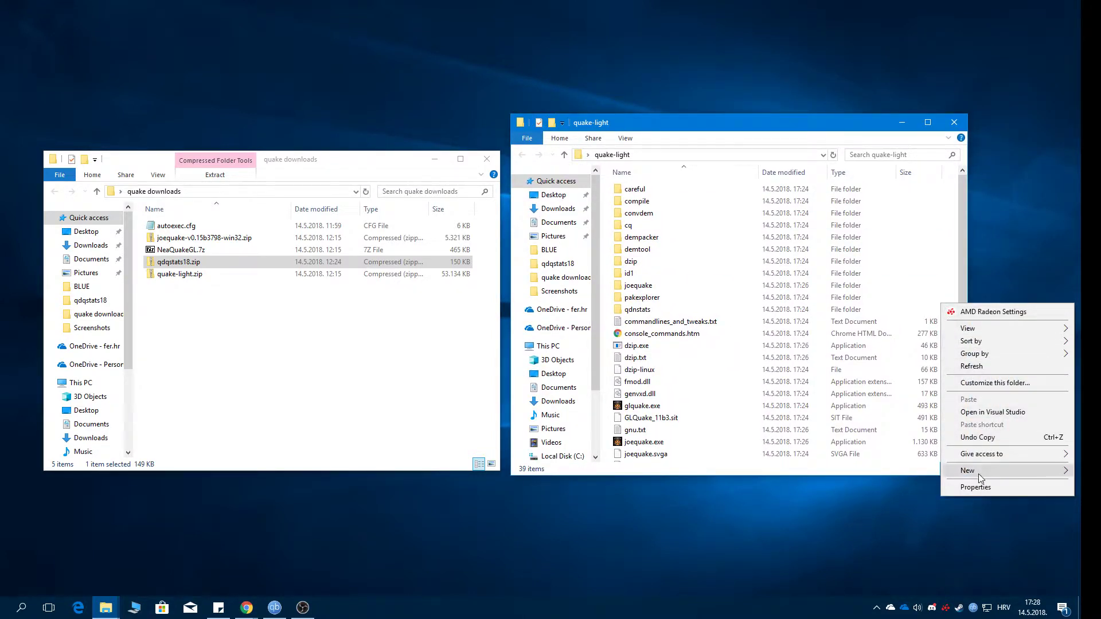
mouse_move(980, 475)
left_click(827, 314)
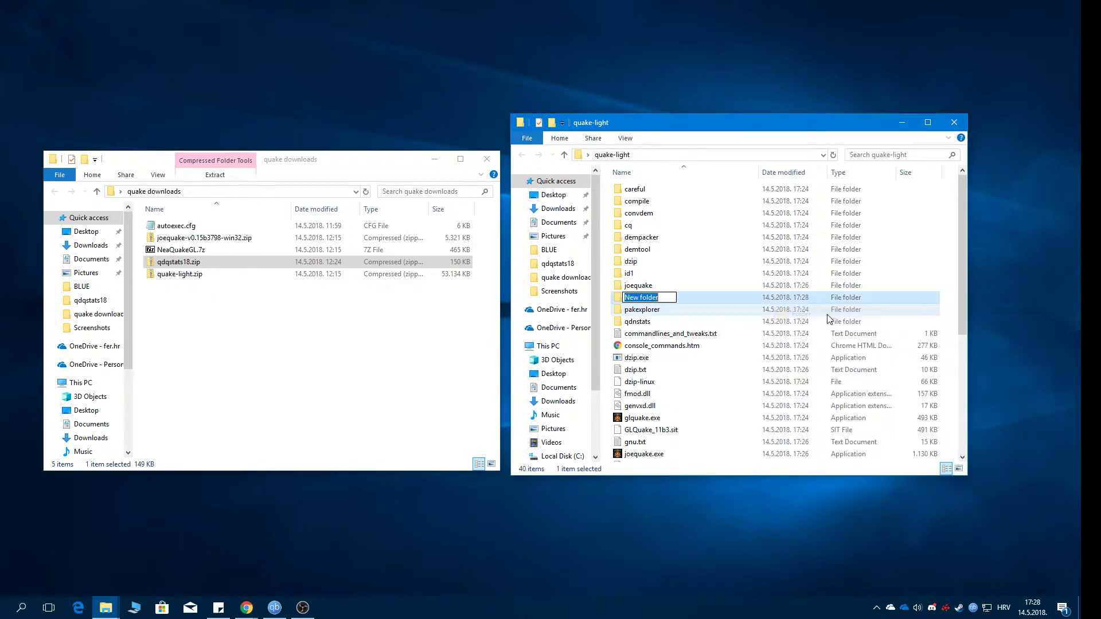
type("qdqst")
type("ats18")
key("Return")
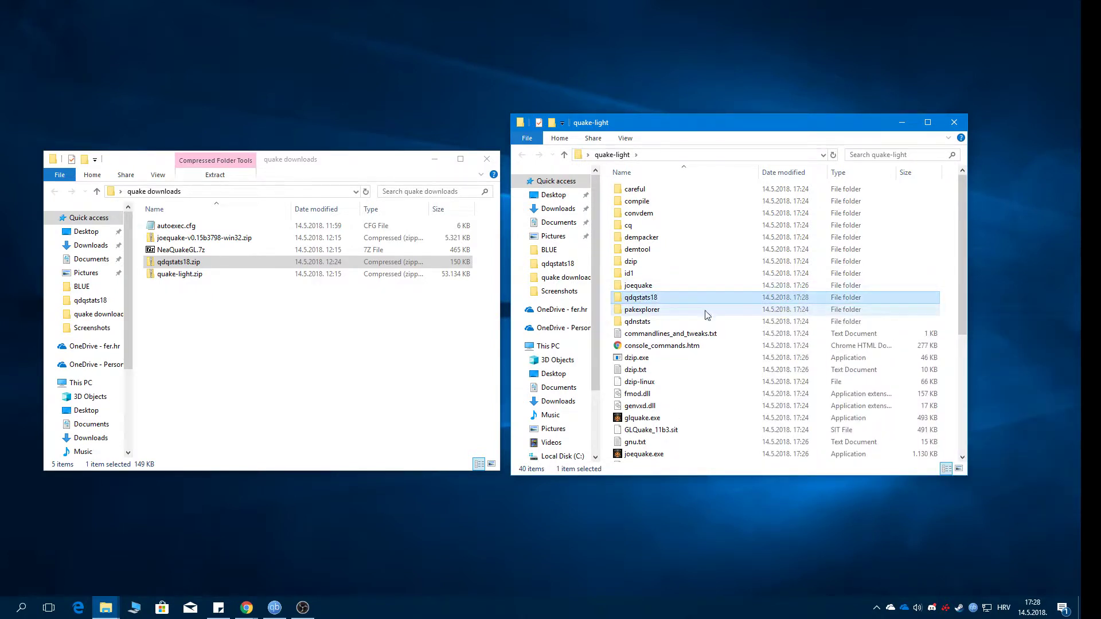
double_click(655, 298)
Drag compile.zip, progs.dat and QdQstats.txt from qdqstats18.zip into qdqstats18, then return to quake-light.
double_click(172, 262)
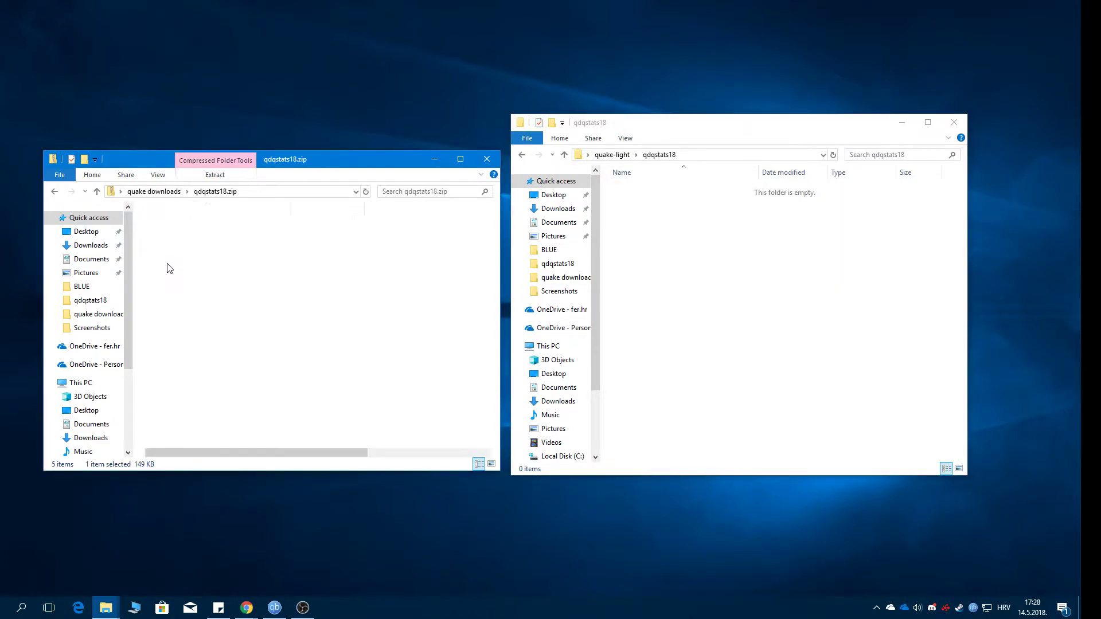
left_click_drag(185, 280, 712, 302)
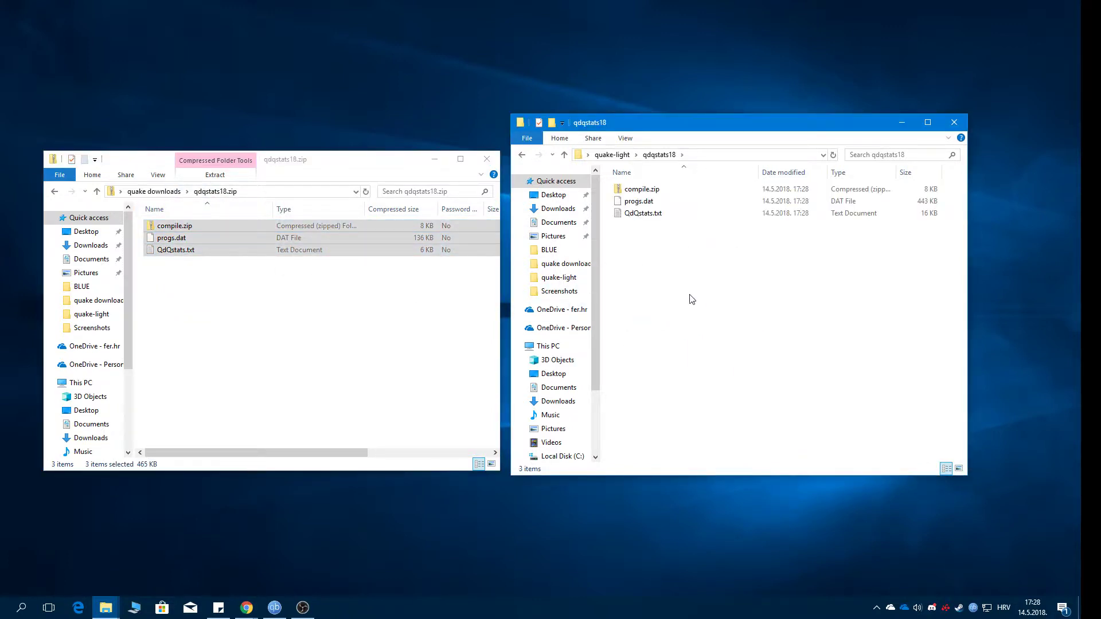
left_click(498, 170)
left_click(487, 159)
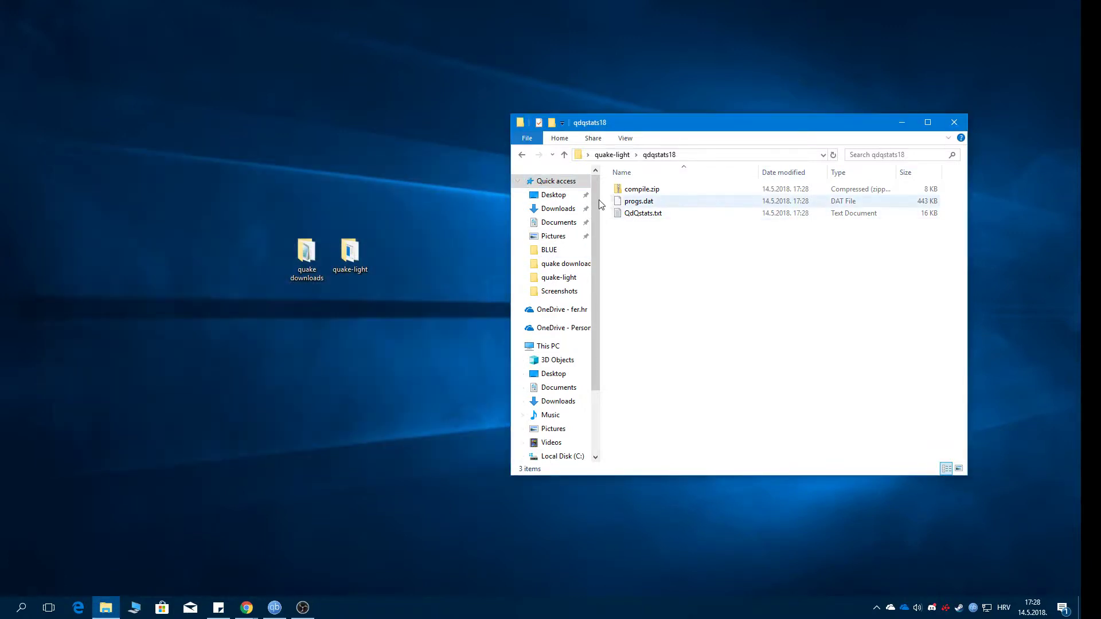
left_click(522, 155)
scroll(678, 408, "down", 4)
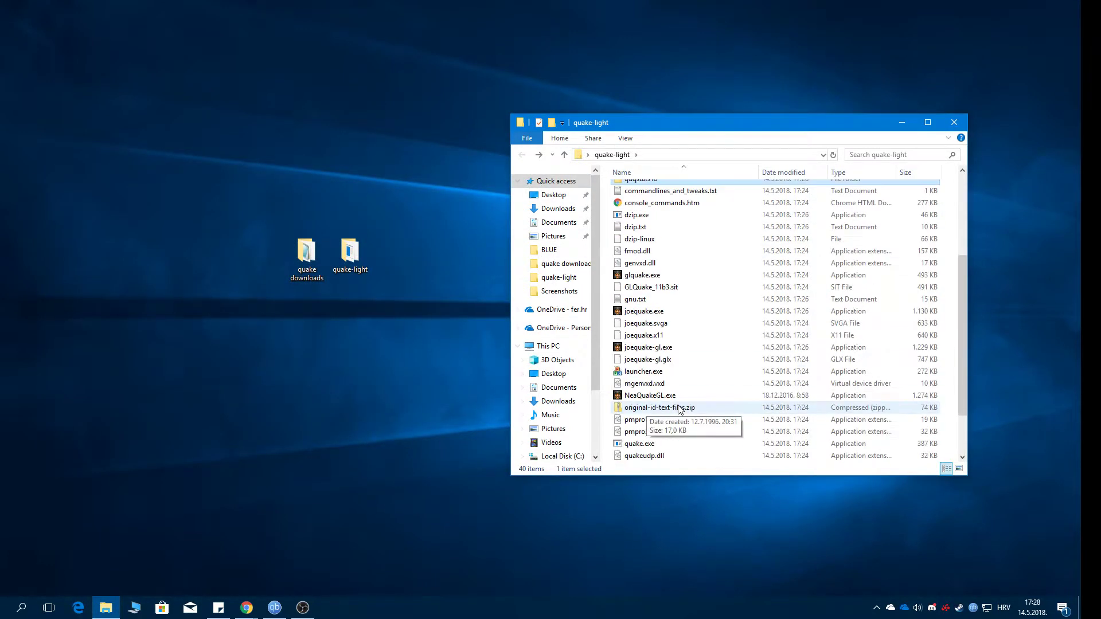
left_click(640, 396)
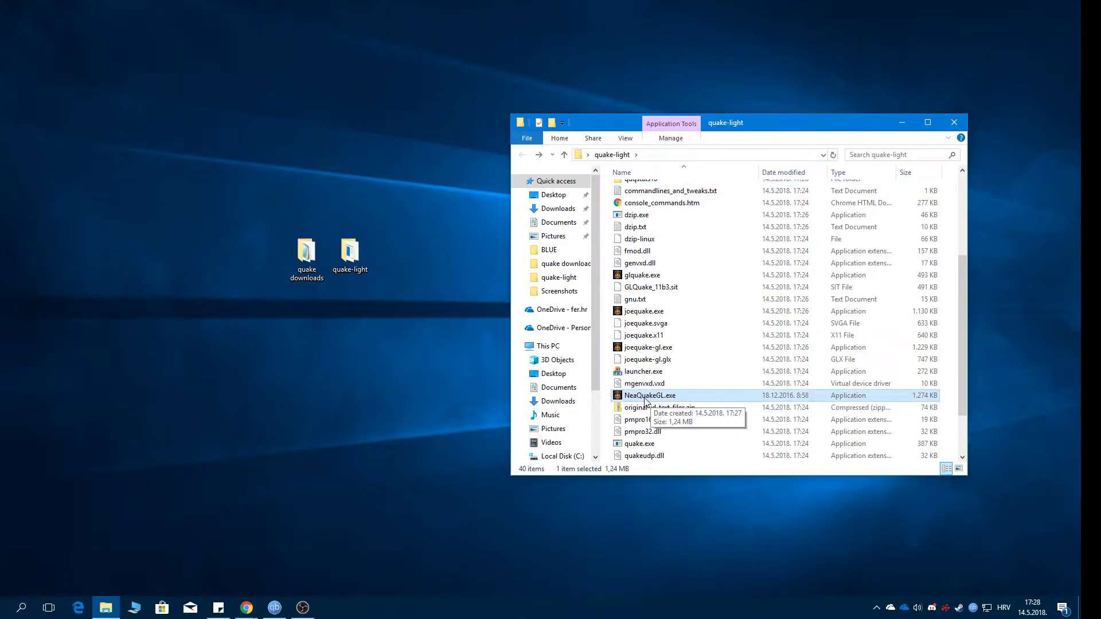
Create a NeaQuakeGL.exe shortcut on the desktop and open its Properties at the Target's end.
right_click(645, 400)
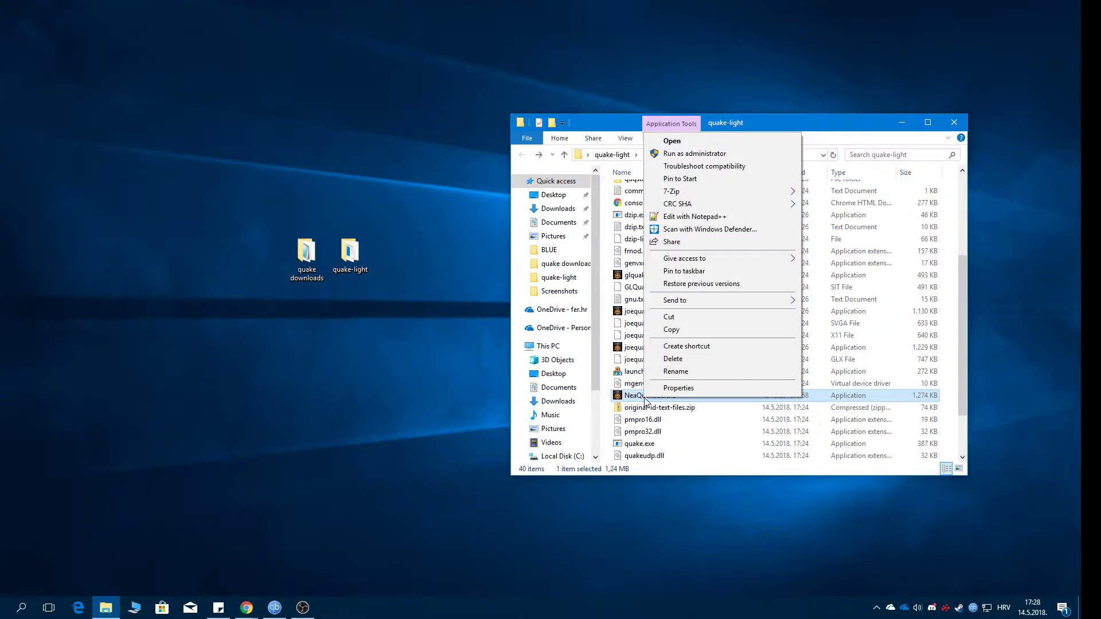
left_click(699, 348)
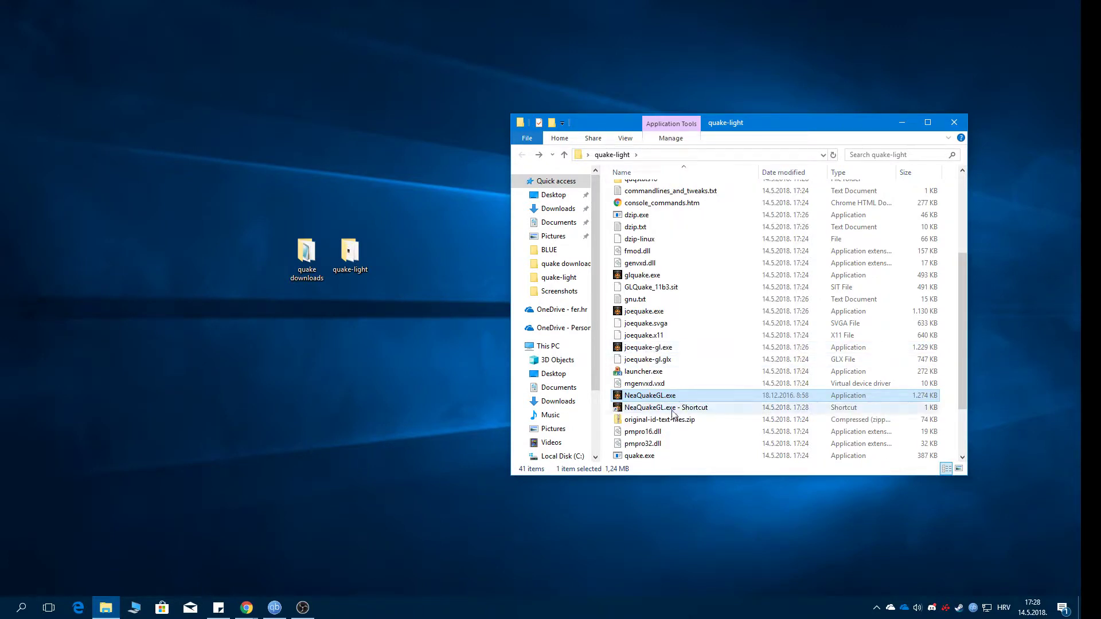
left_click_drag(660, 413, 357, 325)
right_click(336, 333)
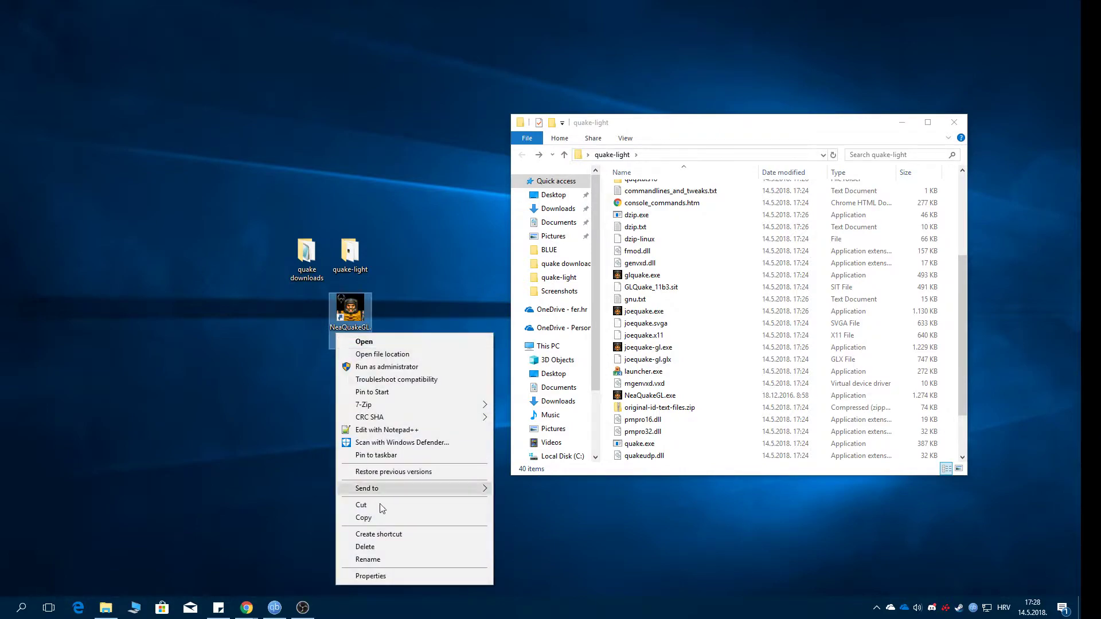
left_click(387, 574)
key("End")
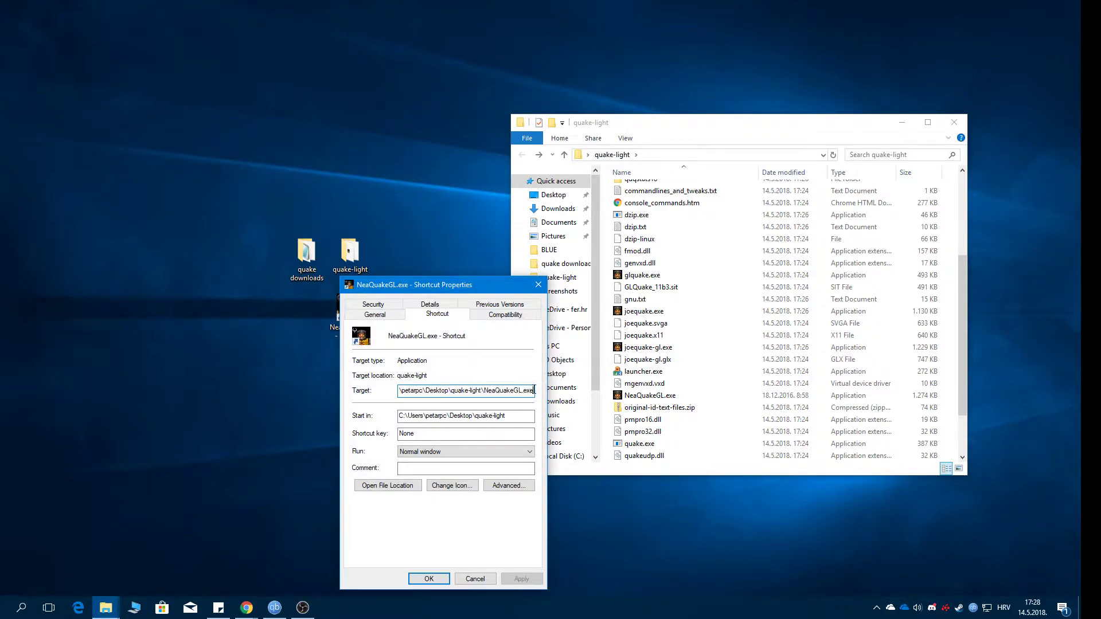
left_click(247, 608)
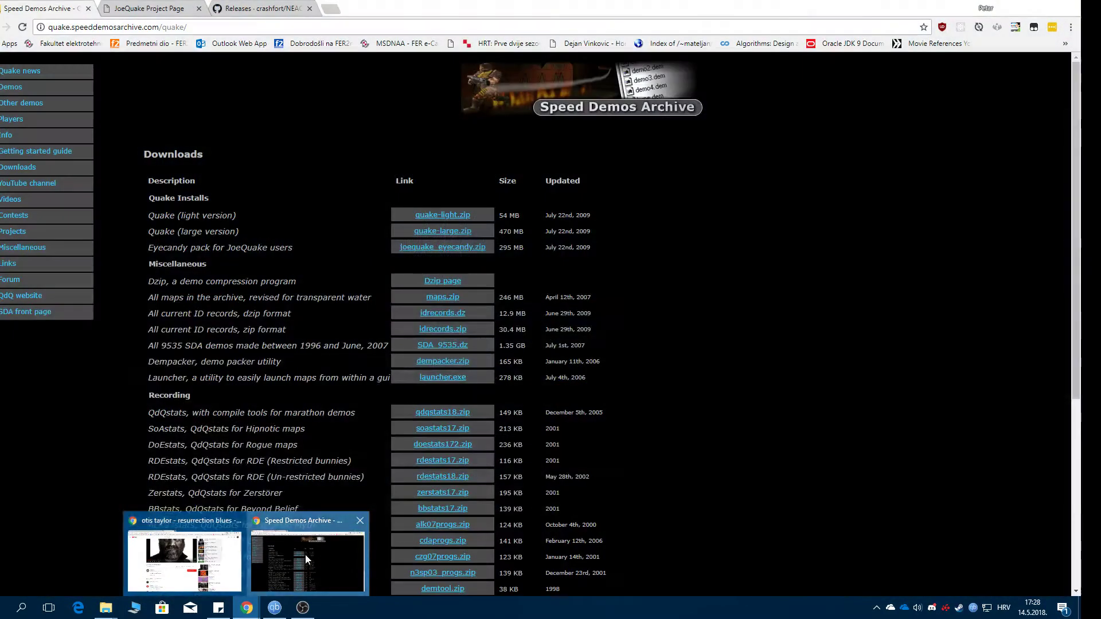
Read the Startup parameters list in the NEAQUAKE GitHub README, then minimize Chrome.
left_click(305, 554)
left_click(269, 7)
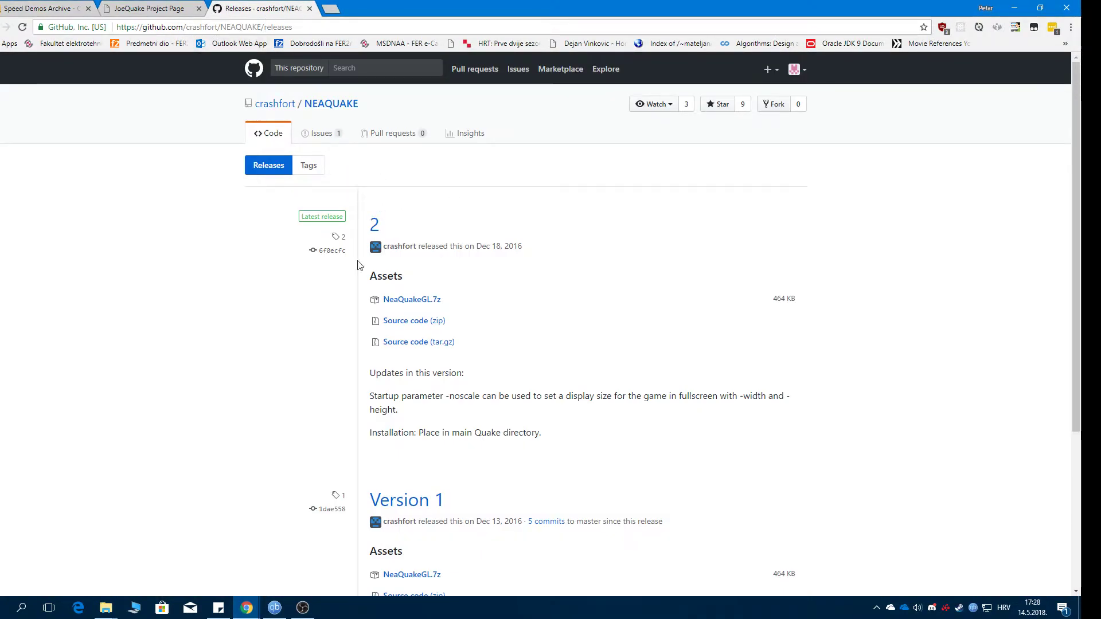
left_click(312, 108)
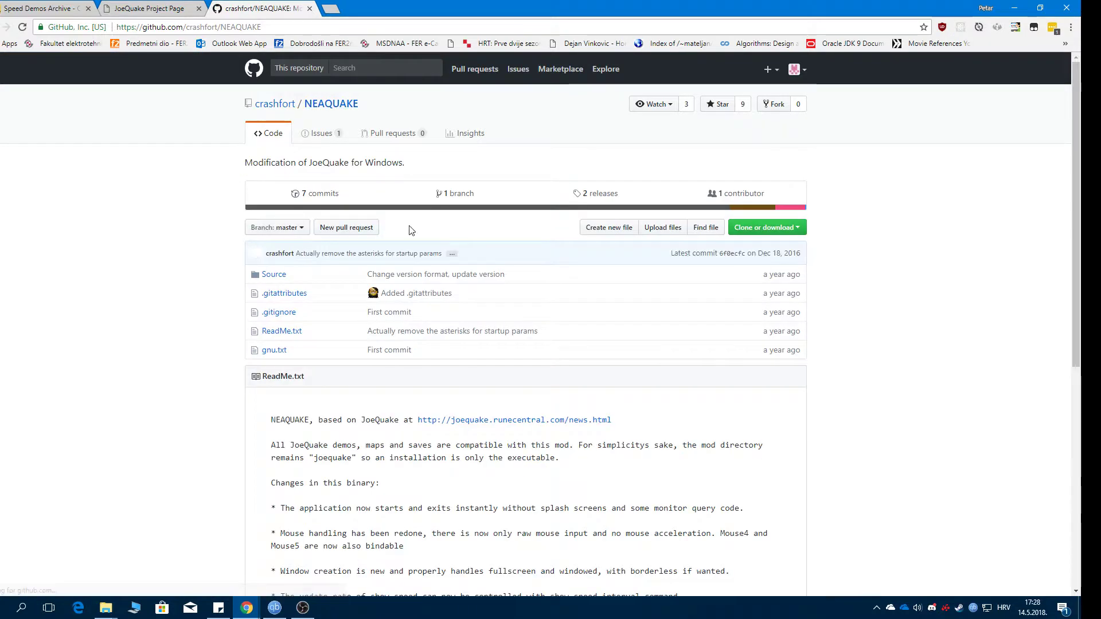
scroll(283, 268, "down", 6)
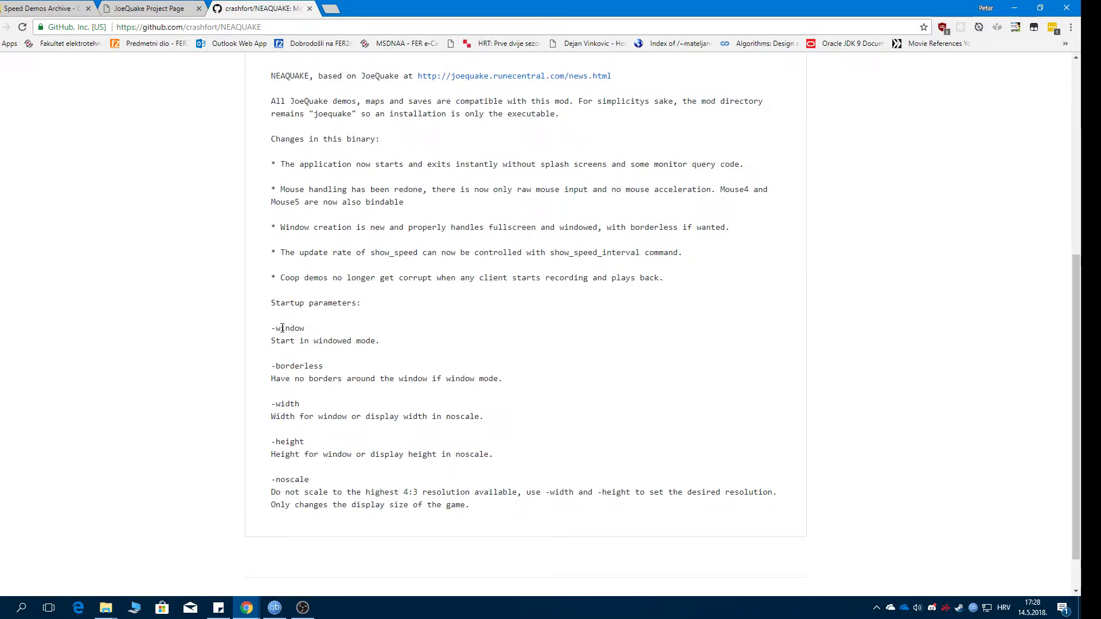
left_click_drag(282, 328, 333, 480)
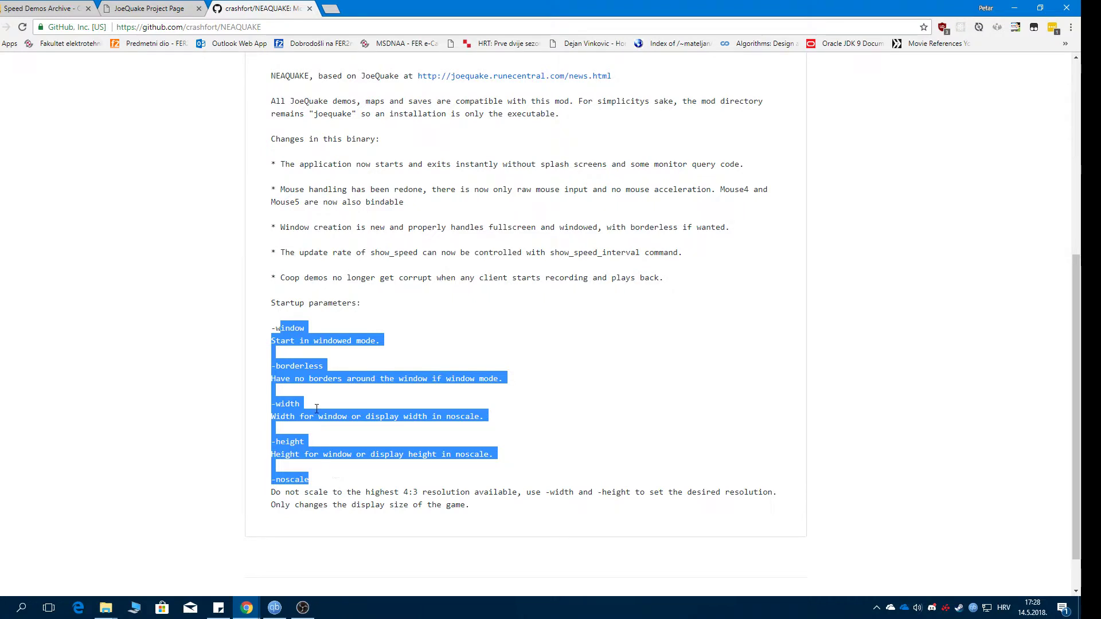
left_click(306, 343)
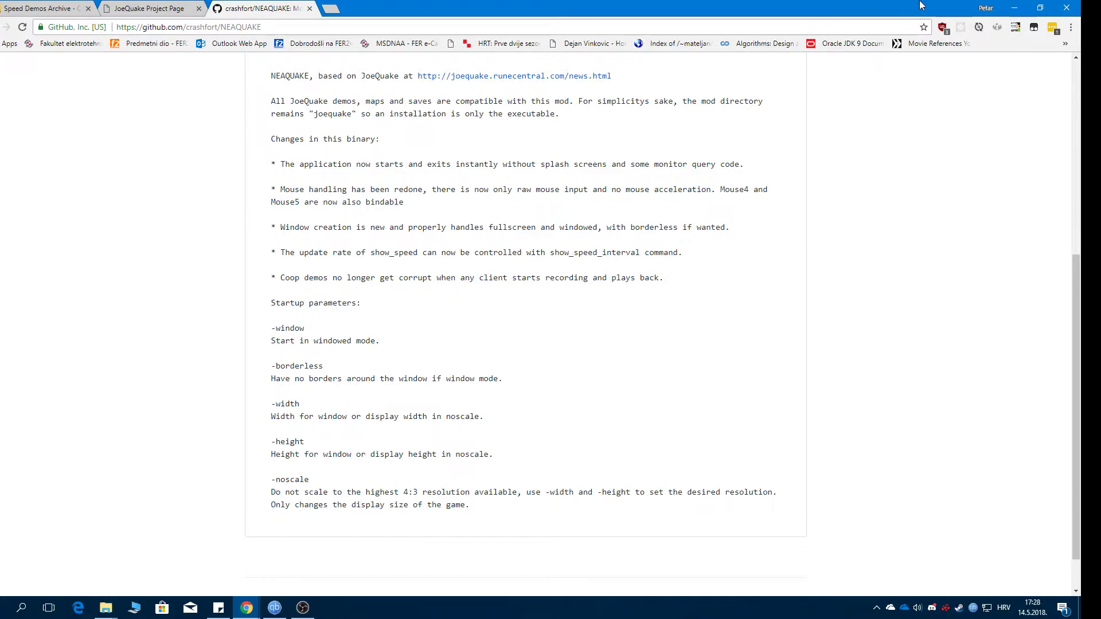
left_click(1013, 9)
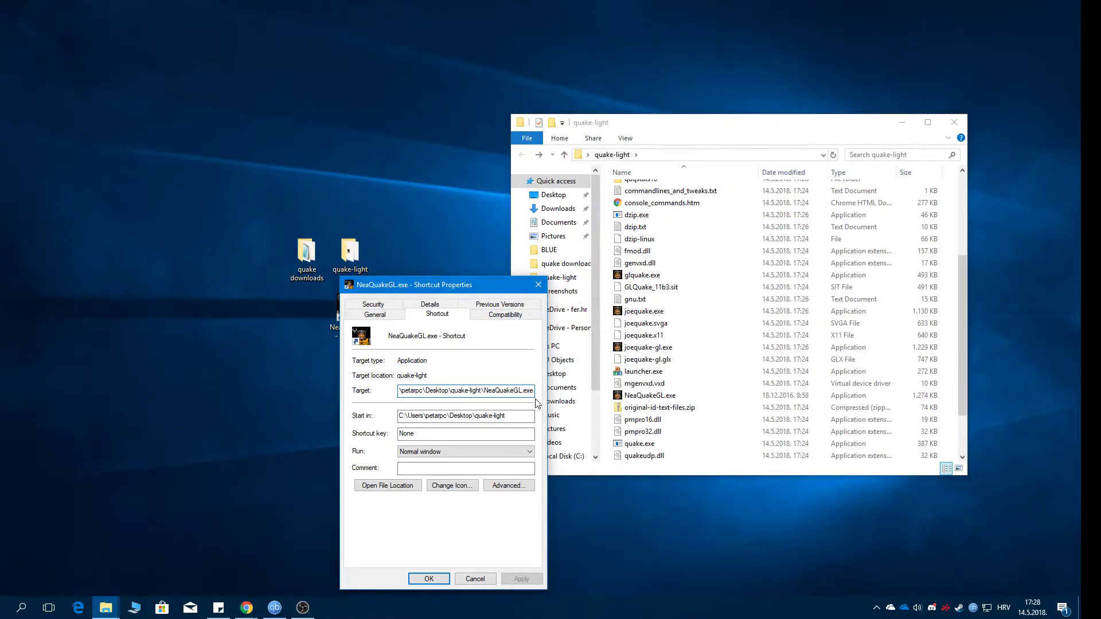
Append '-game qdqstats18' to the shortcut's Target, apply and confirm, then select the desktop shortcut.
type("-game qd")
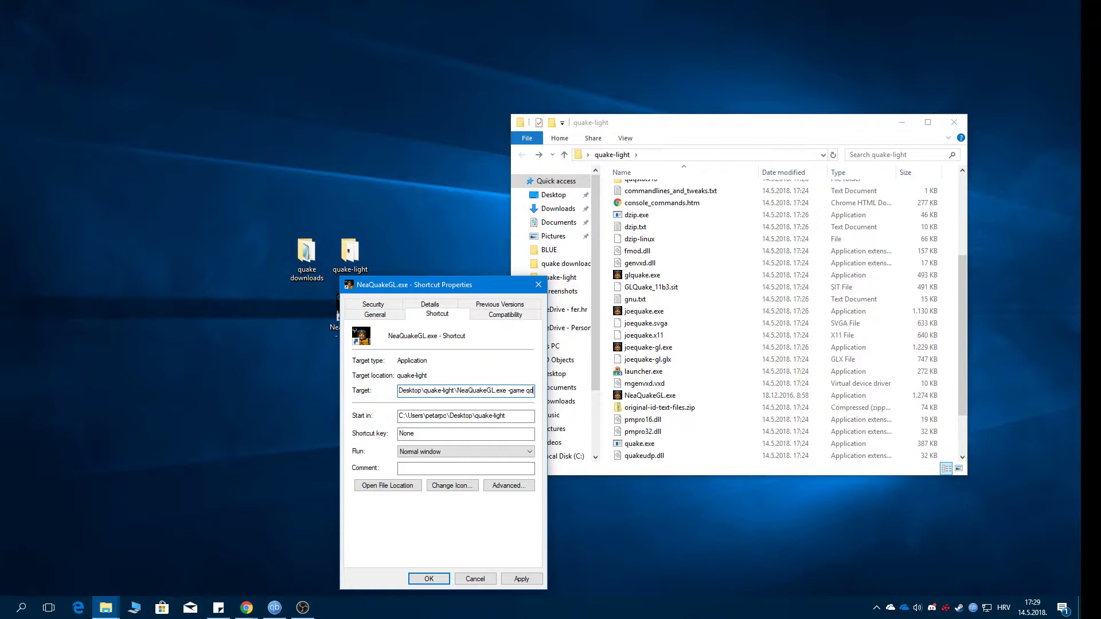
type("qstats18")
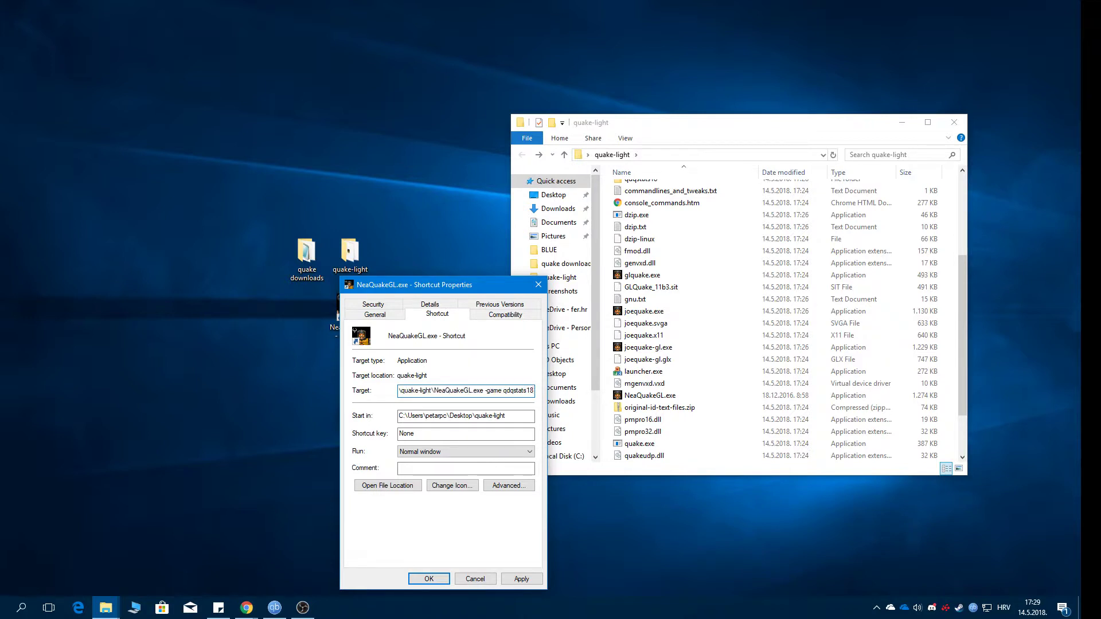
left_click(539, 579)
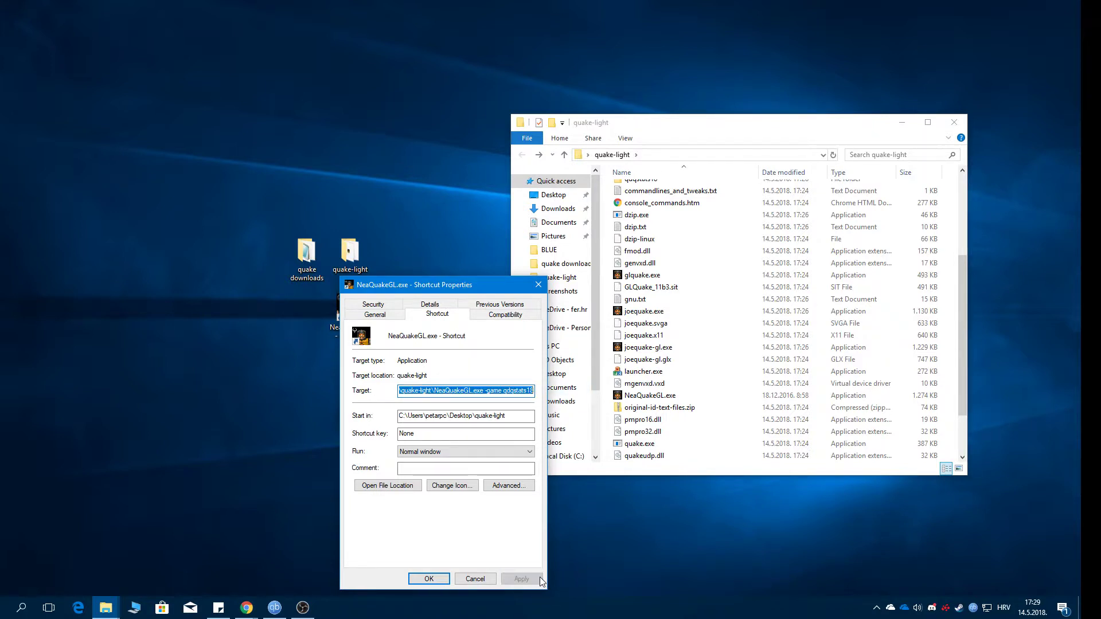
left_click(429, 580)
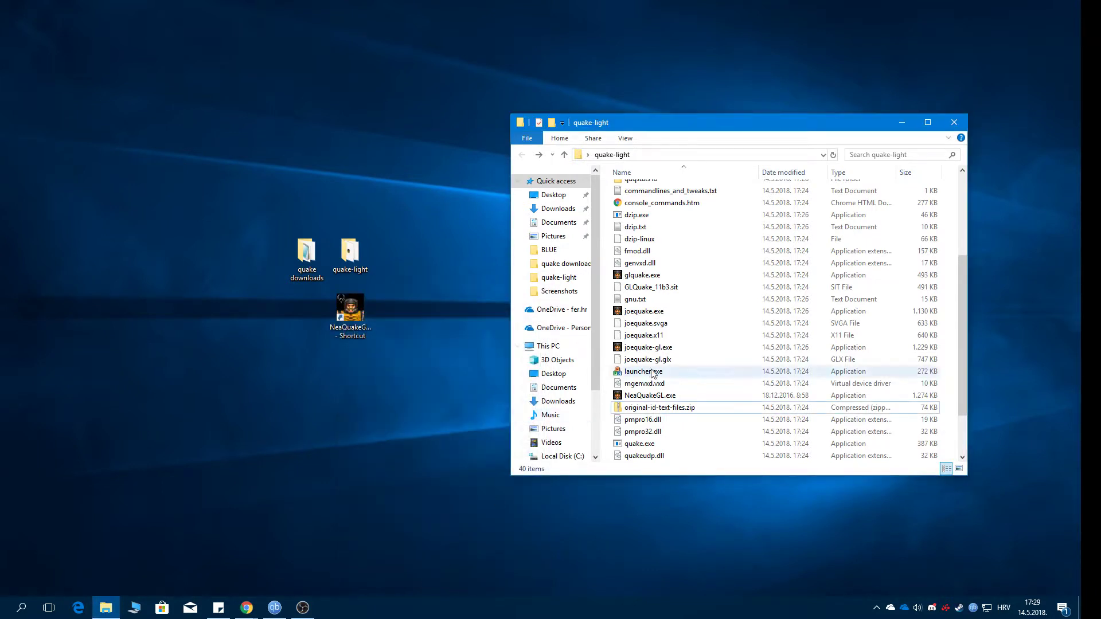
left_click(360, 332)
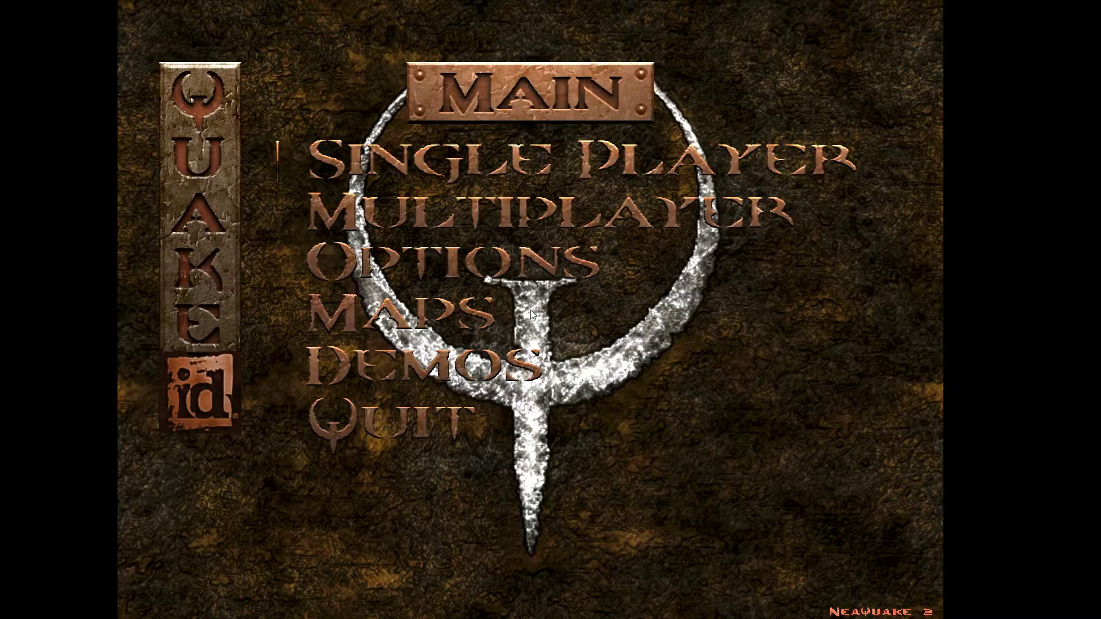
Start a new single-player game on the start map and bring up the game console.
key("Return")
key("Return")
key("w")
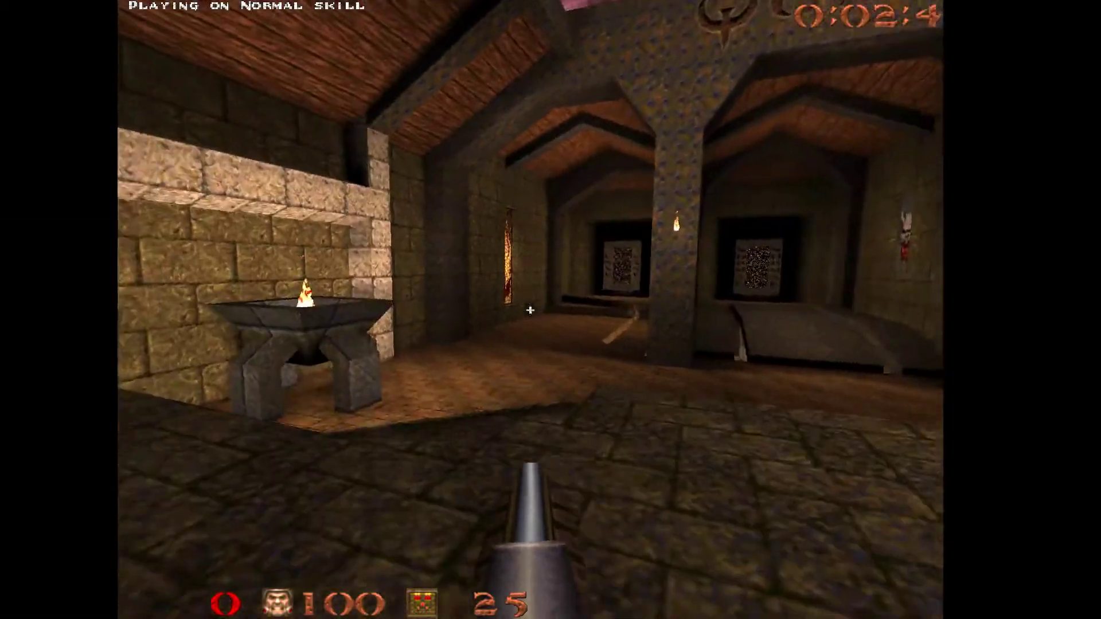
key("grave")
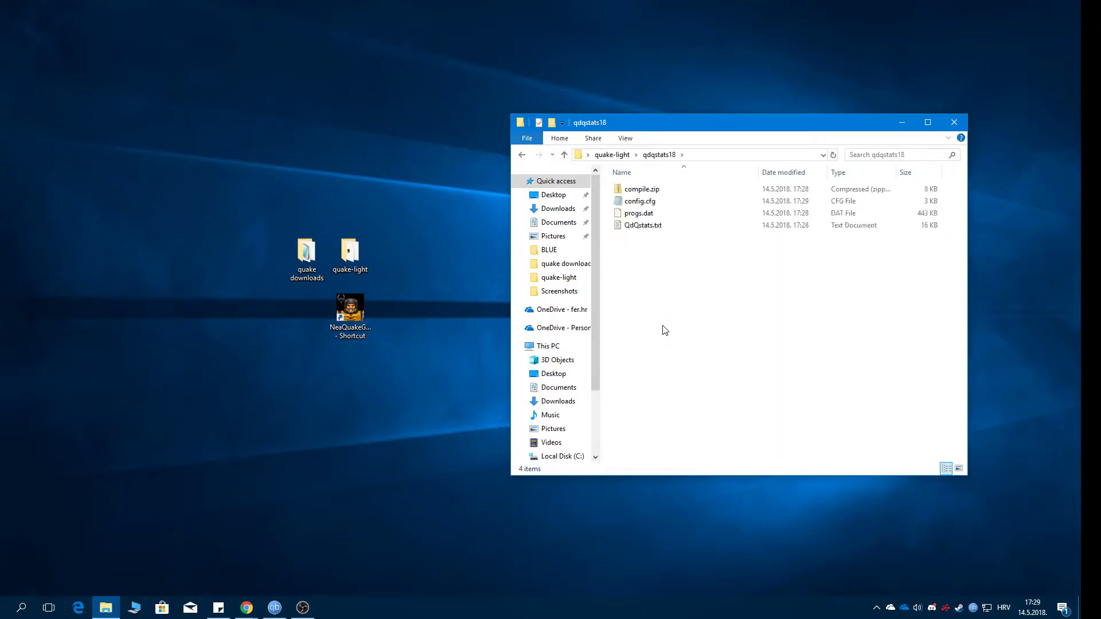
Reopen qdqstats18 and inspect the newly written config.cfg, closing it unchanged.
left_click(637, 204)
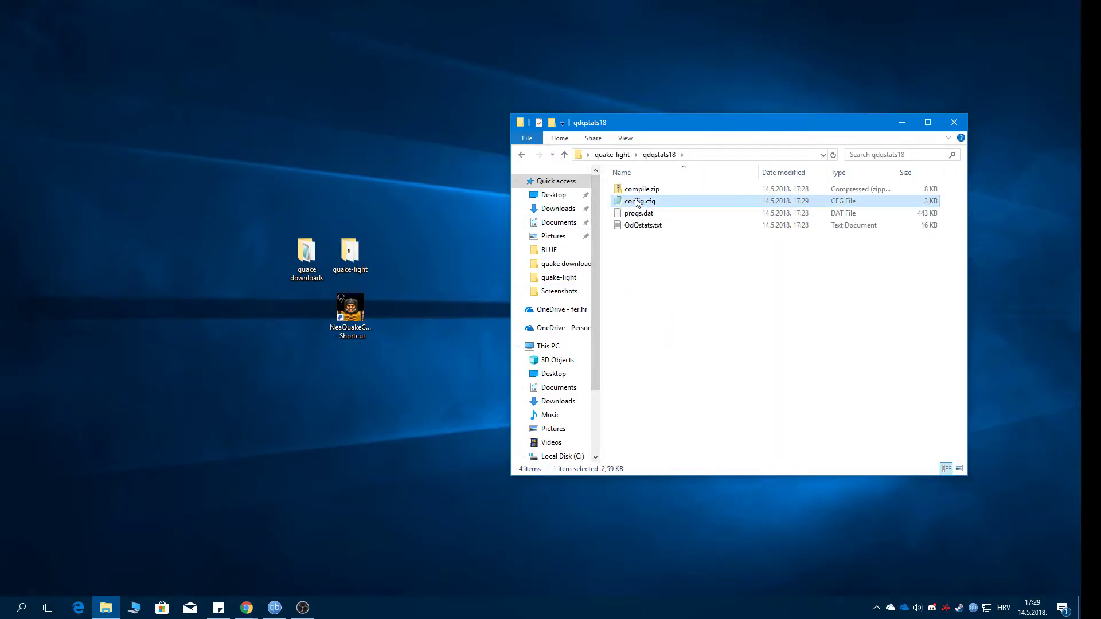
left_click(612, 154)
double_click(647, 323)
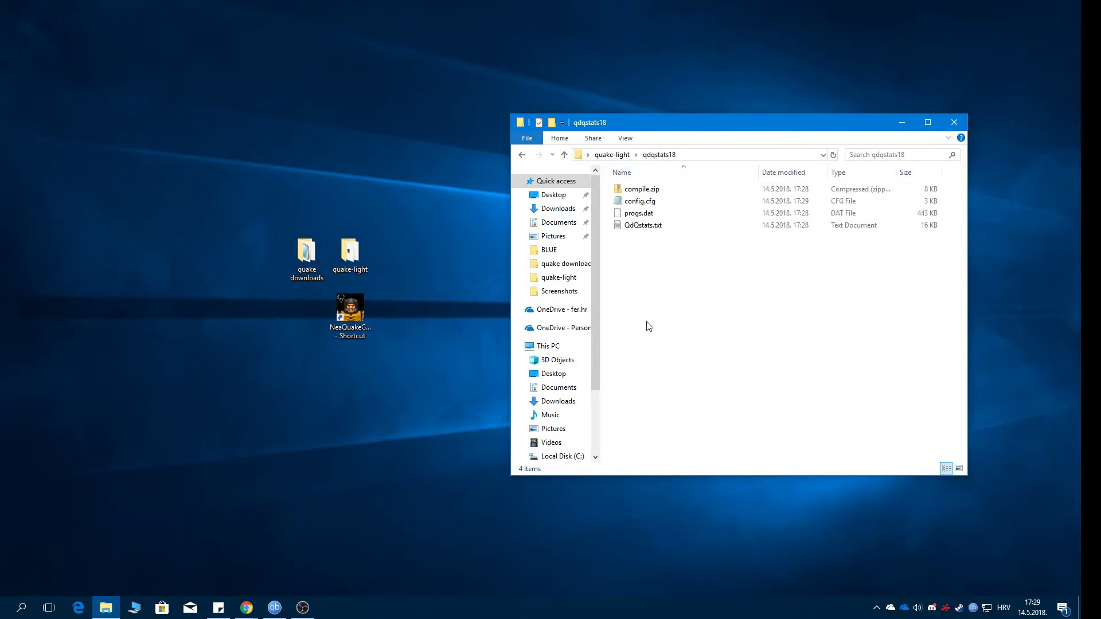
right_click(654, 203)
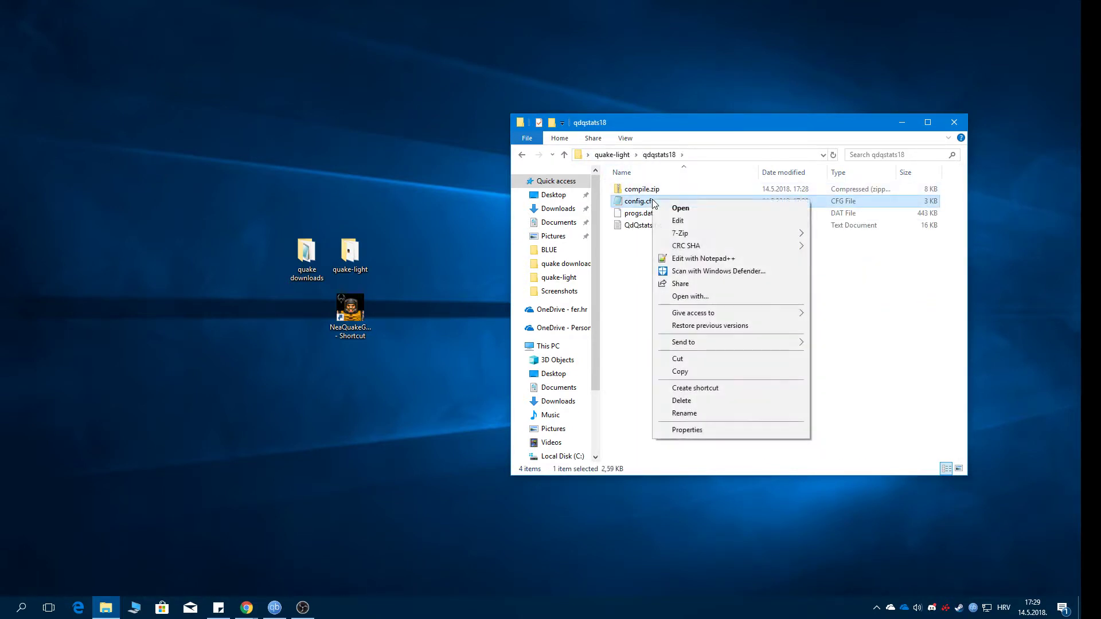
left_click(700, 258)
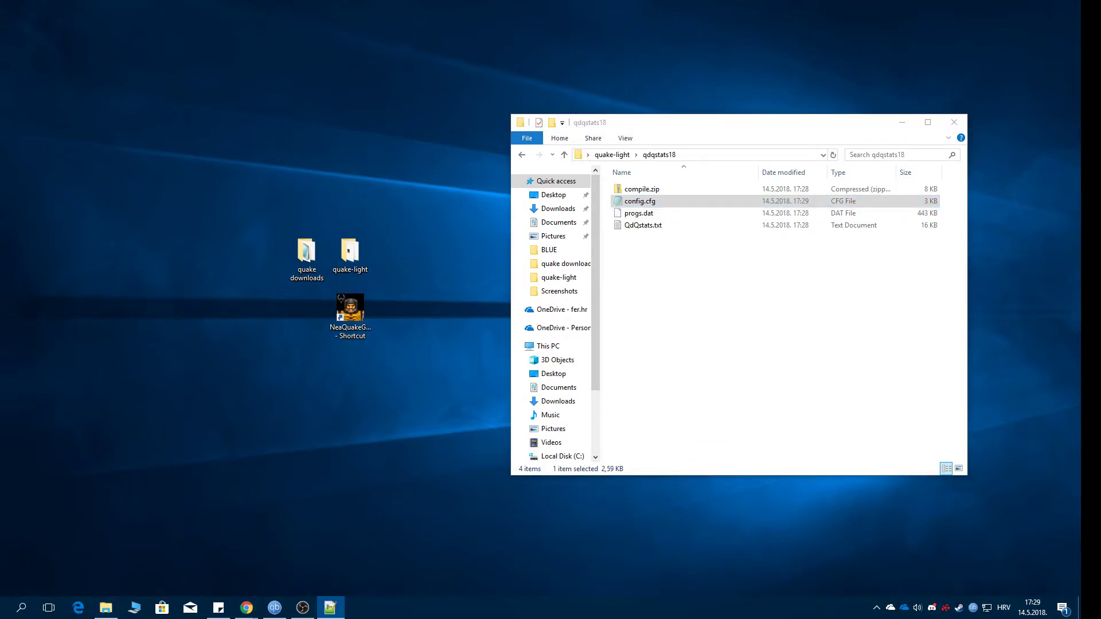
left_click(695, 191)
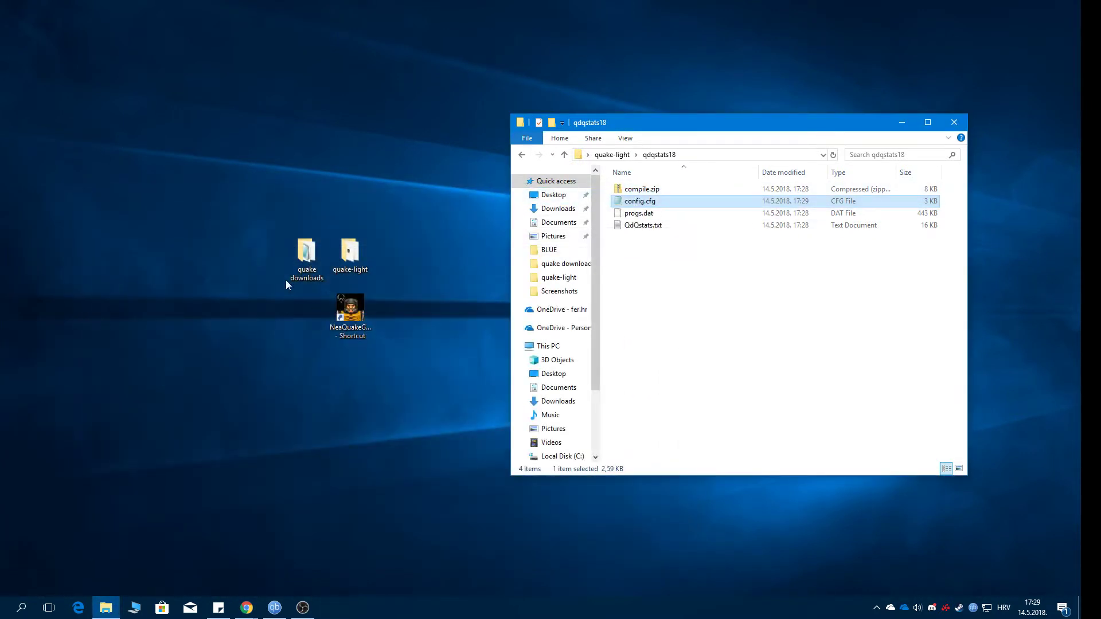
Move autoexec.cfg from the quake downloads folder into qdqstats18, then close quake downloads.
double_click(313, 258)
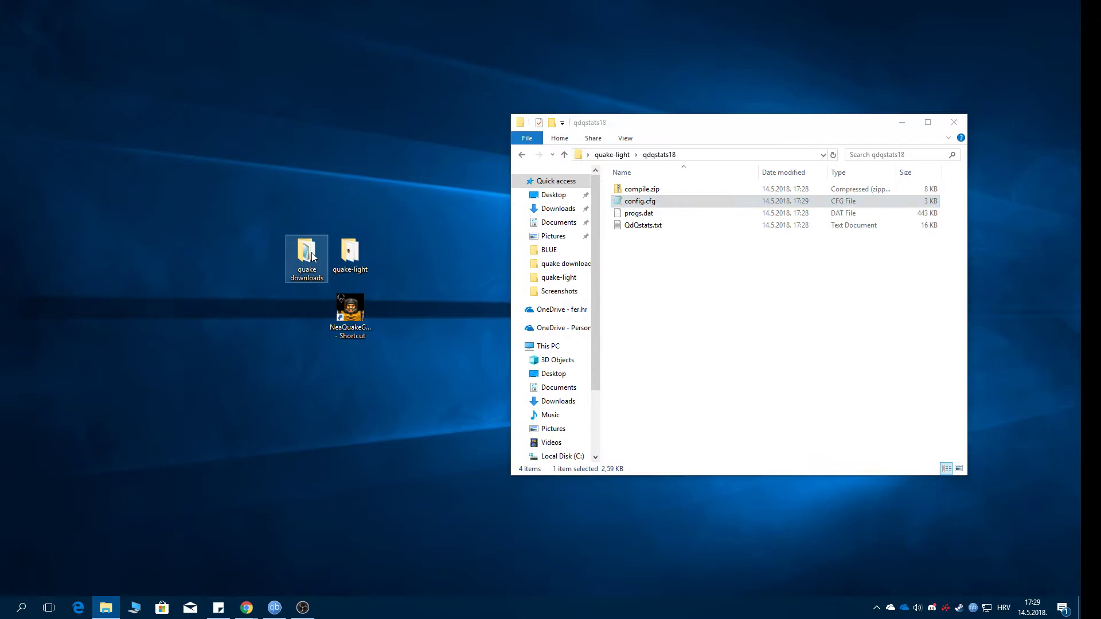
left_click_drag(652, 149, 880, 180)
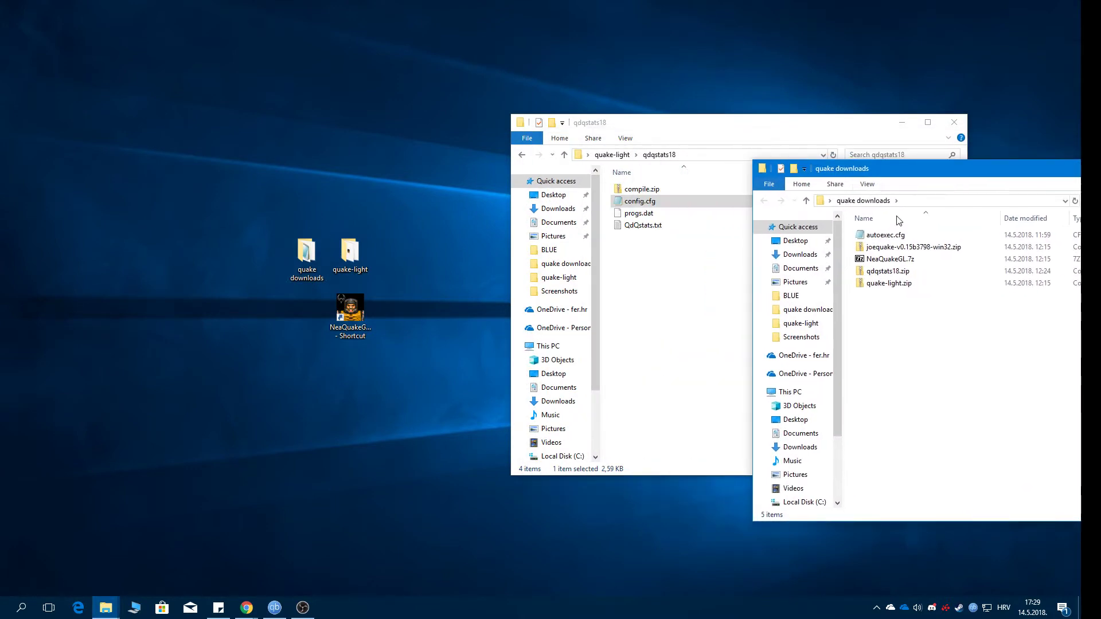
left_click_drag(884, 235, 815, 264)
left_click_drag(1071, 188, 505, 290)
left_click(635, 279)
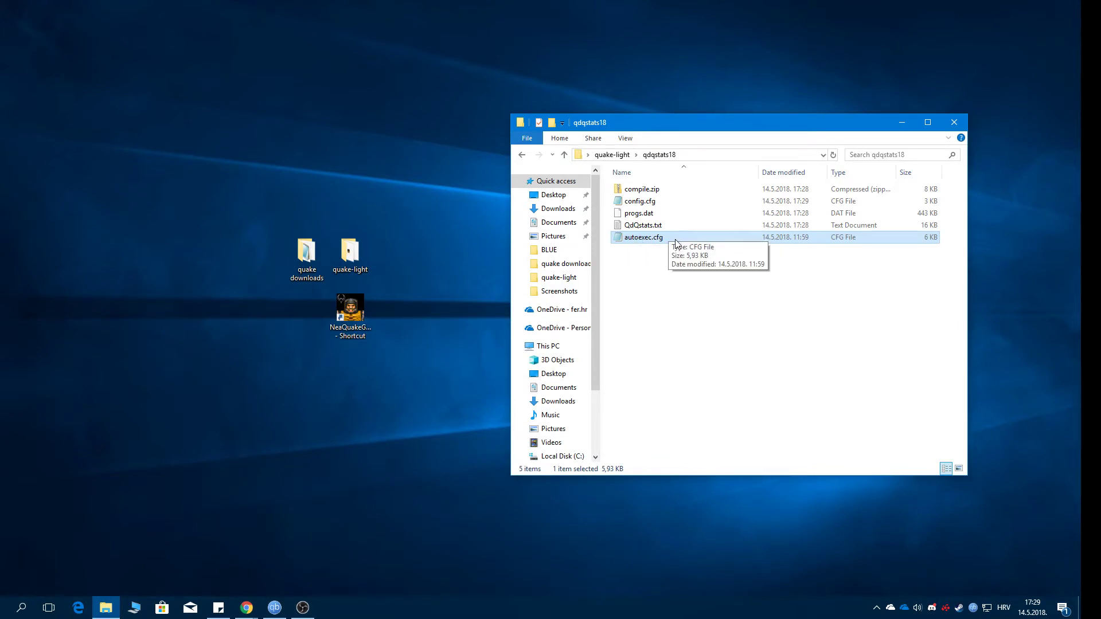
left_click(636, 238)
right_click(635, 239)
left_click(662, 290)
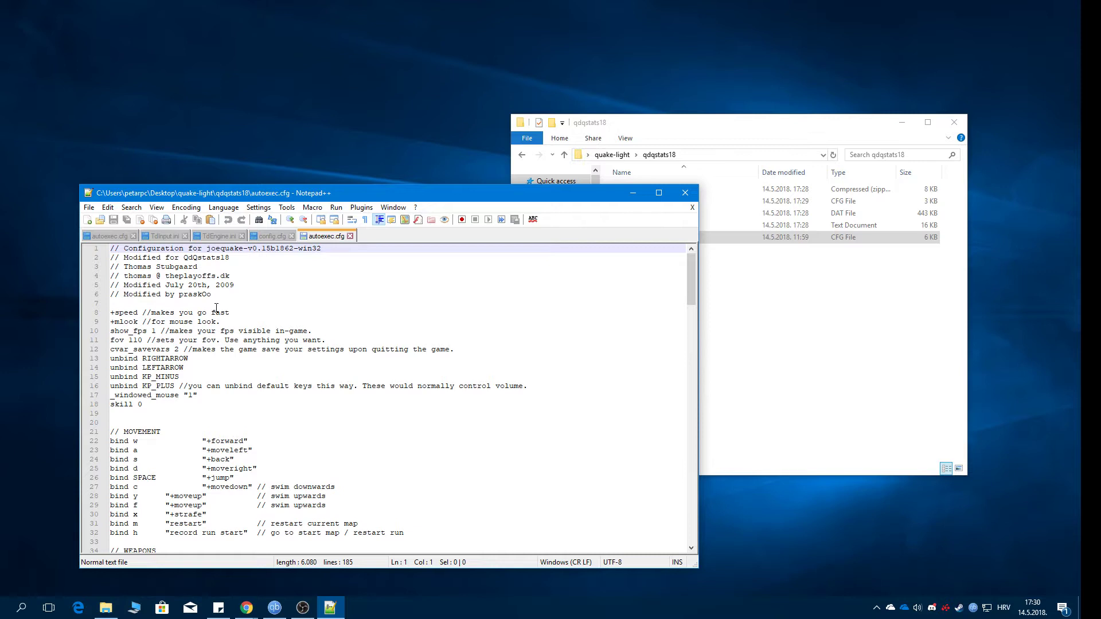
scroll(340, 319, "down", 4)
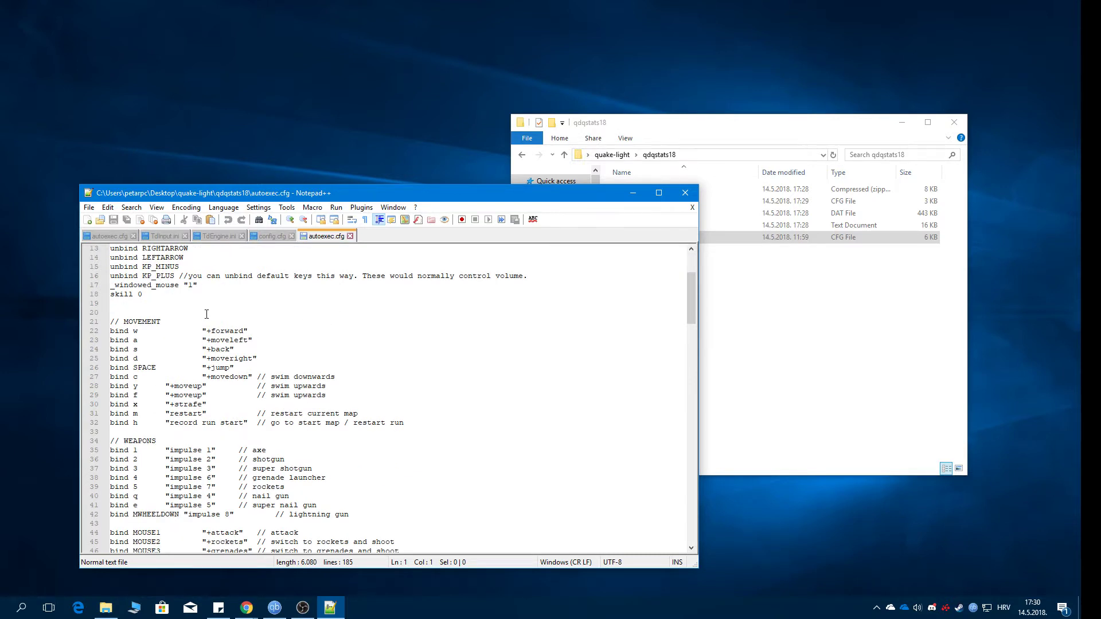
left_click(303, 386)
left_click_drag(266, 377, 327, 377)
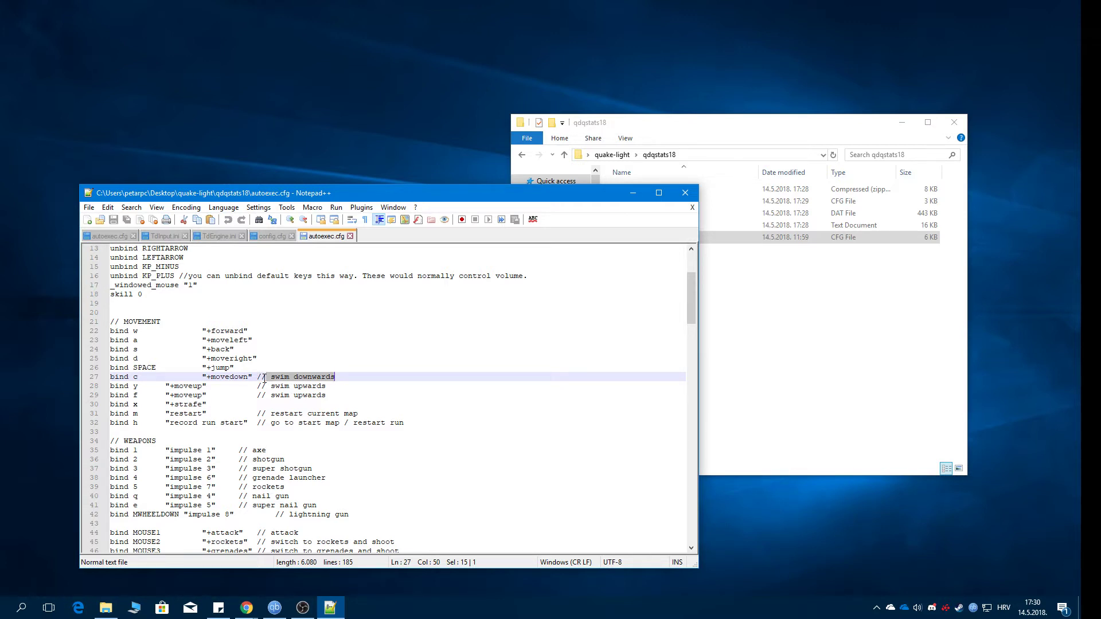
left_click(276, 395)
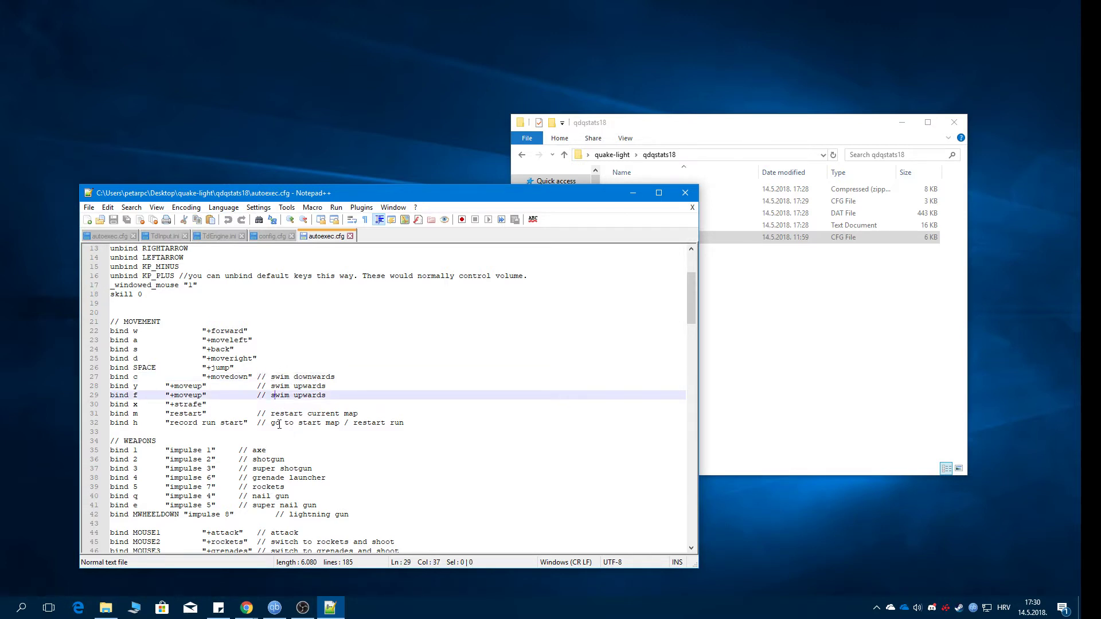
scroll(284, 404, "down", 7)
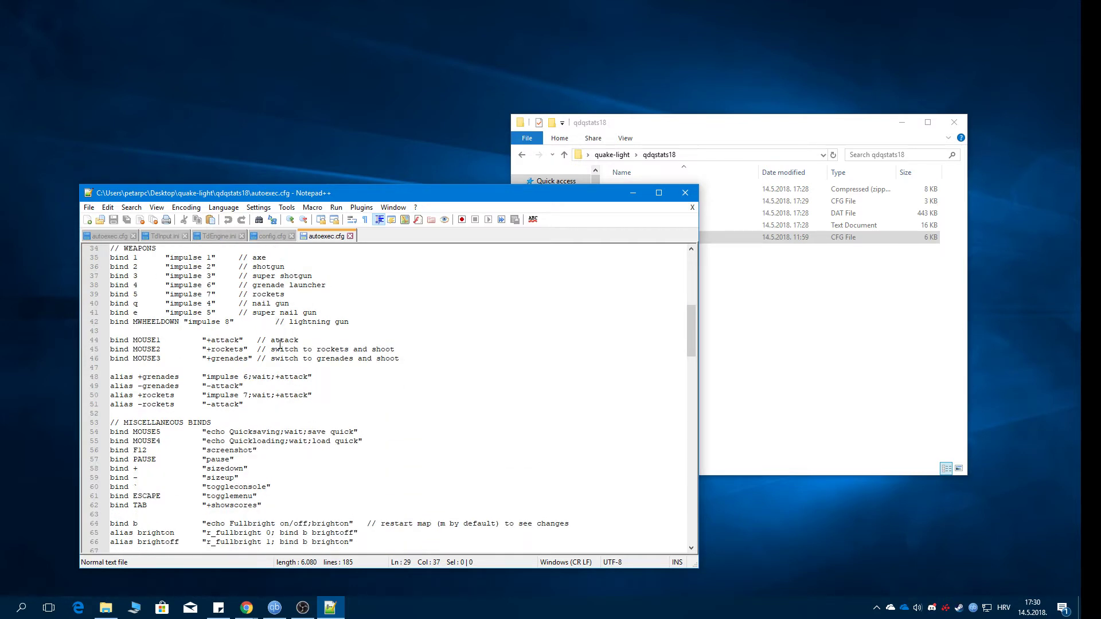
scroll(275, 366, "down", 7)
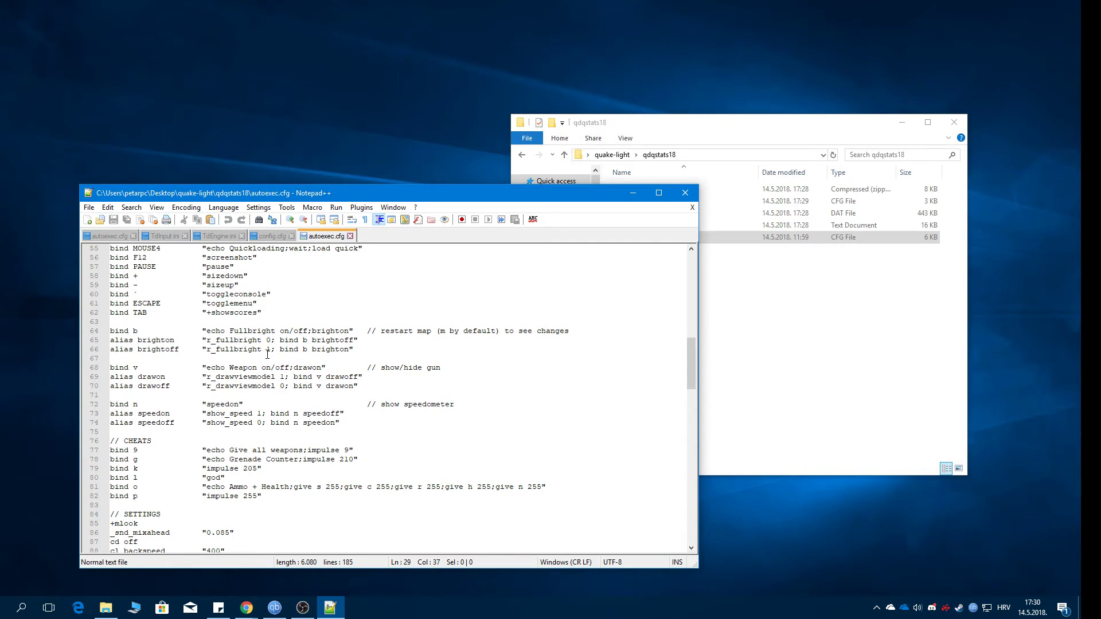
scroll(267, 355, "down", 6)
scroll(268, 353, "down", 11)
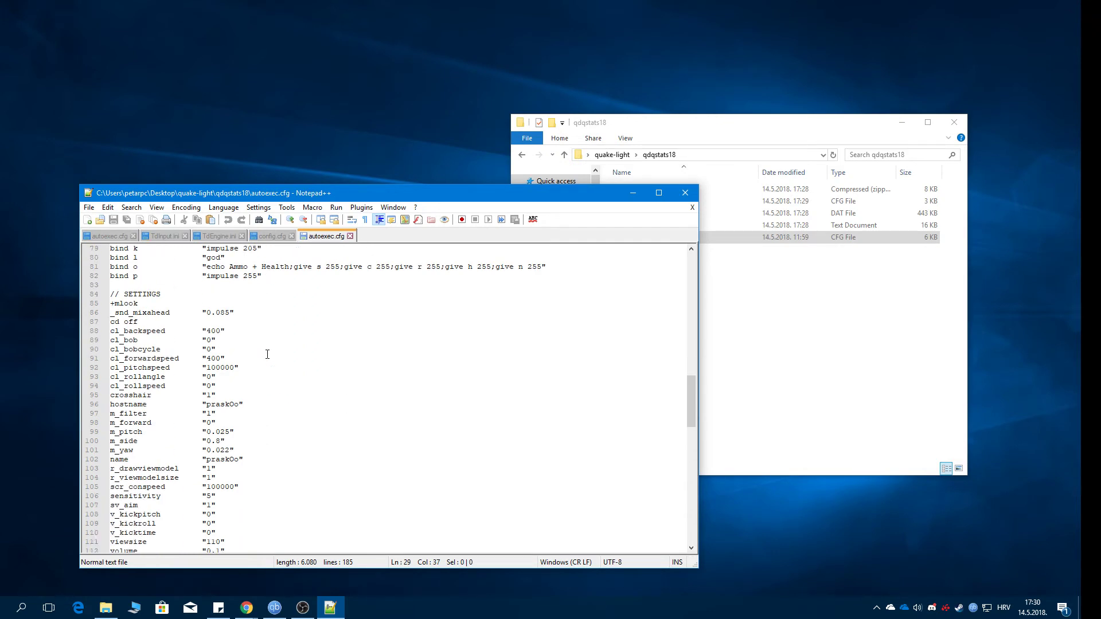
scroll(286, 350, "up", 8)
scroll(287, 351, "up", 20)
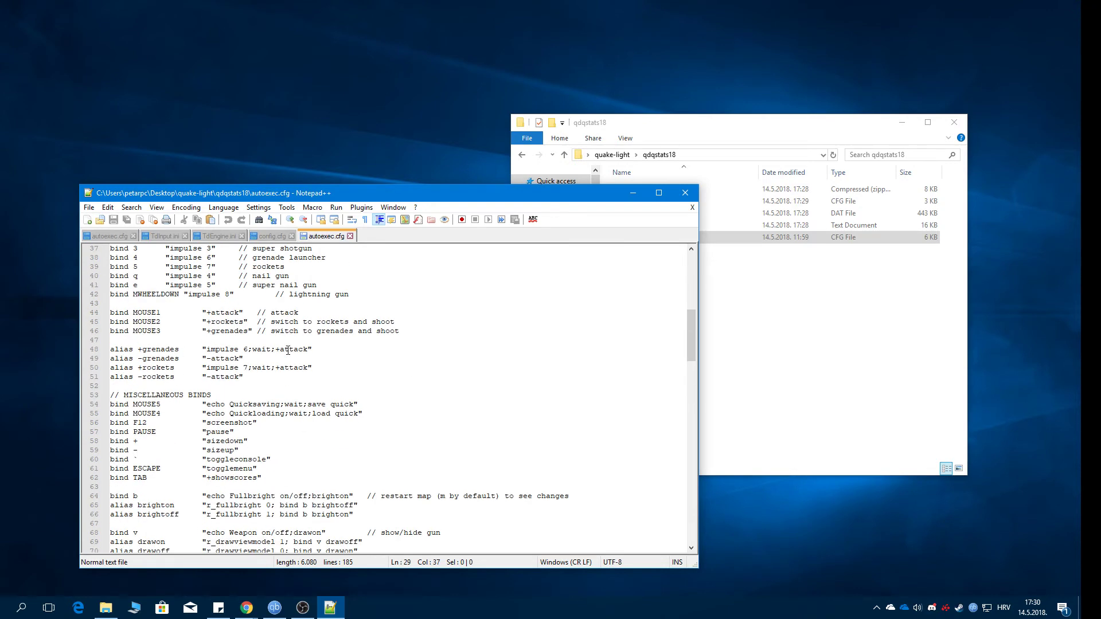
left_click(686, 193)
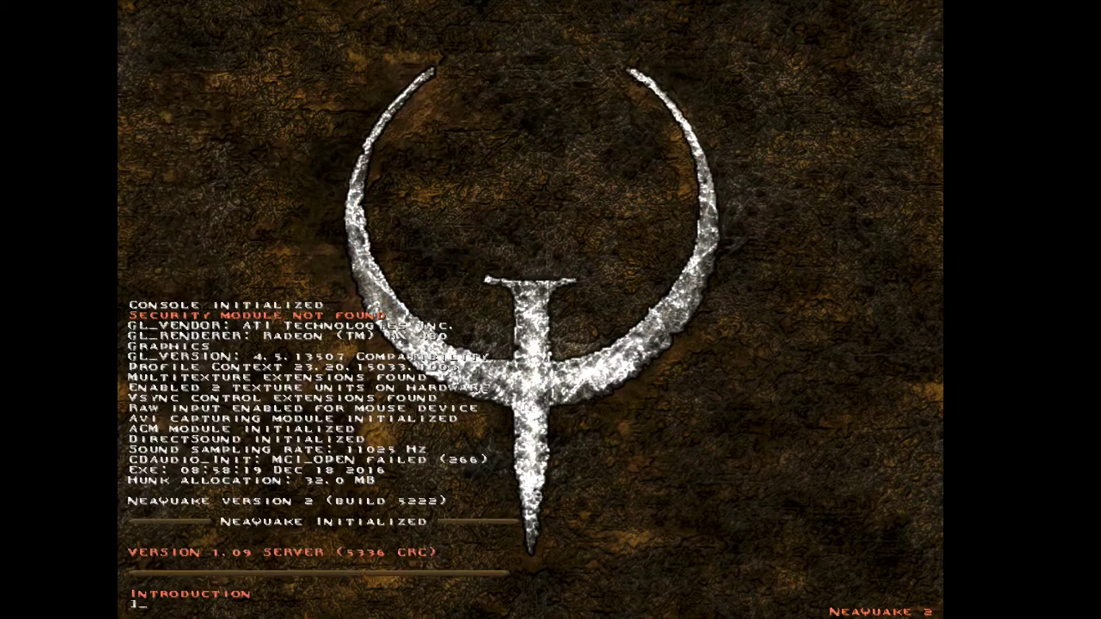
Walk through the start map hall toward the EASY skill corridor, looking around along the way.
key("Left")
key("Right")
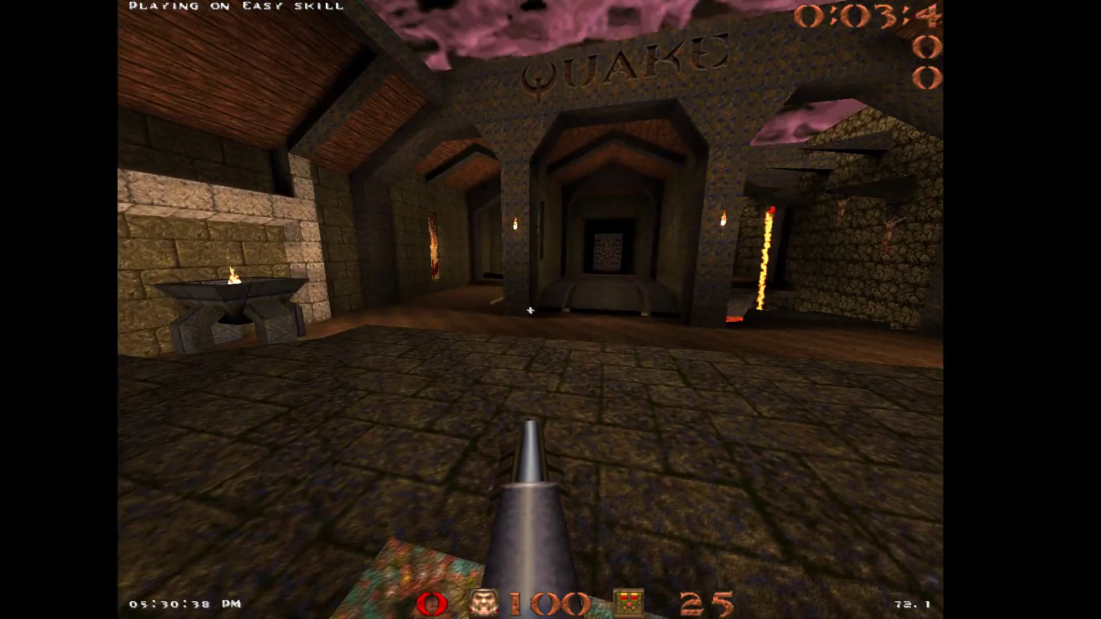
key("Up")
key("Up")
key("Left")
key("Page_Down")
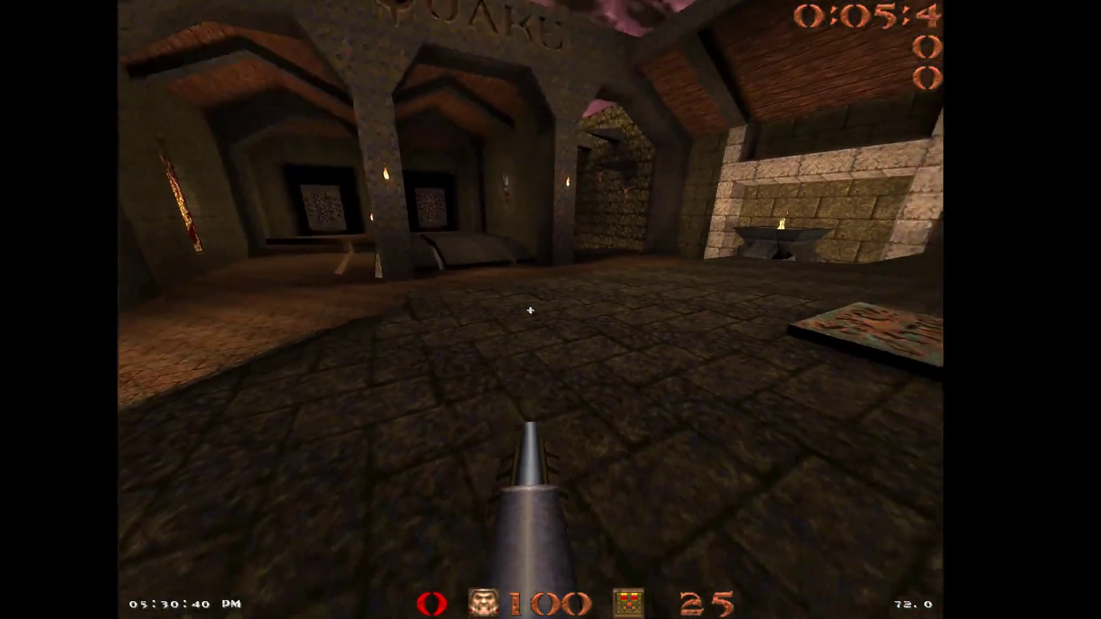
key("Up")
key("Right")
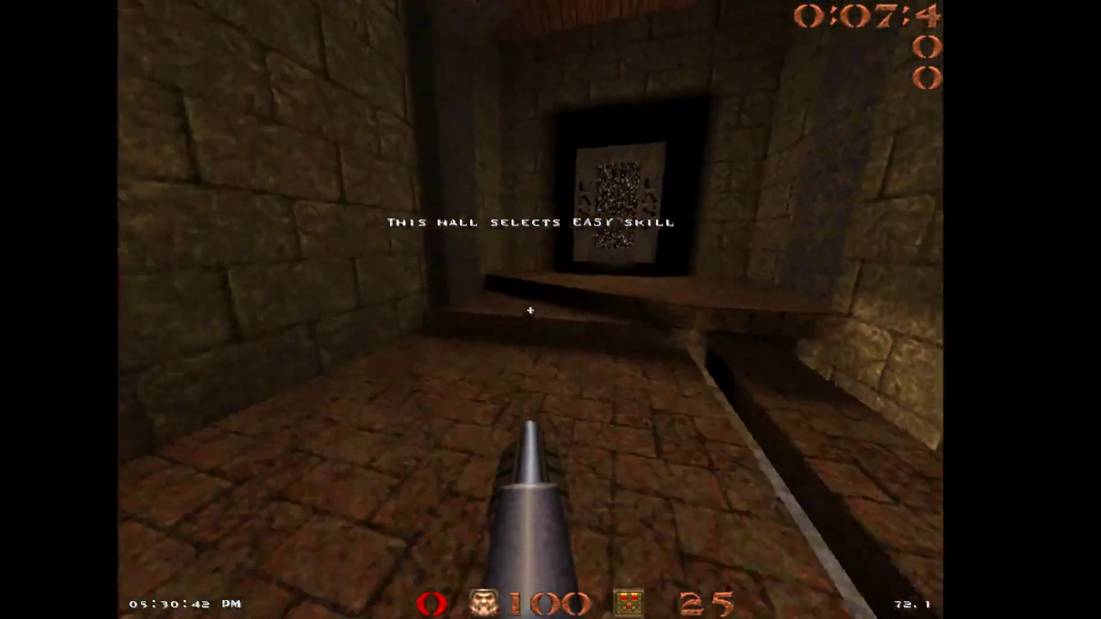
key("Left")
key("Up")
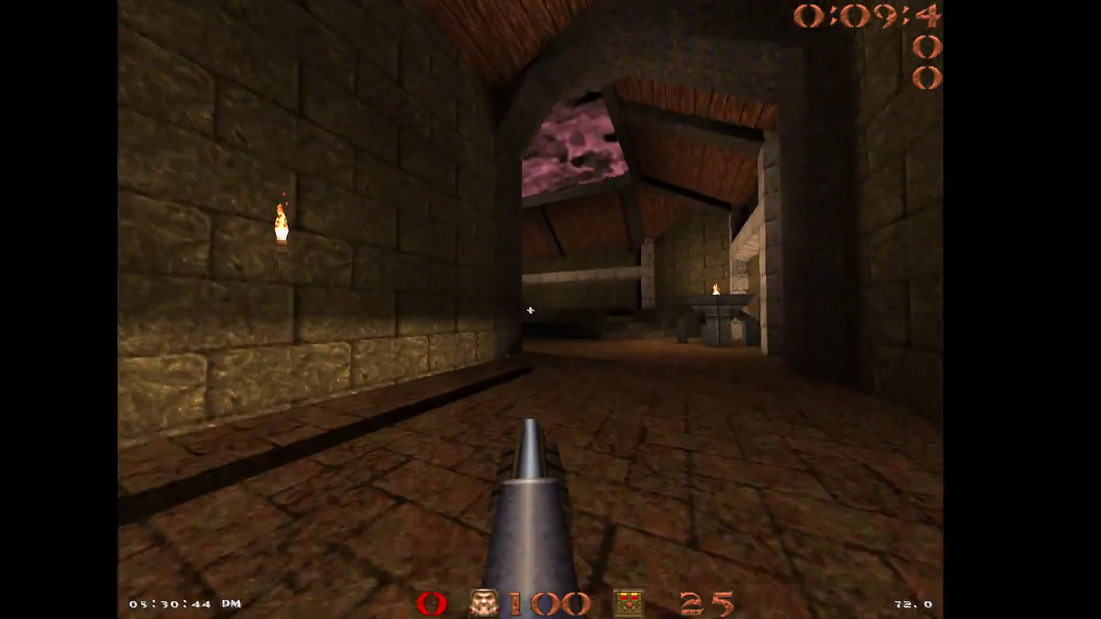
key("Up")
key("Right")
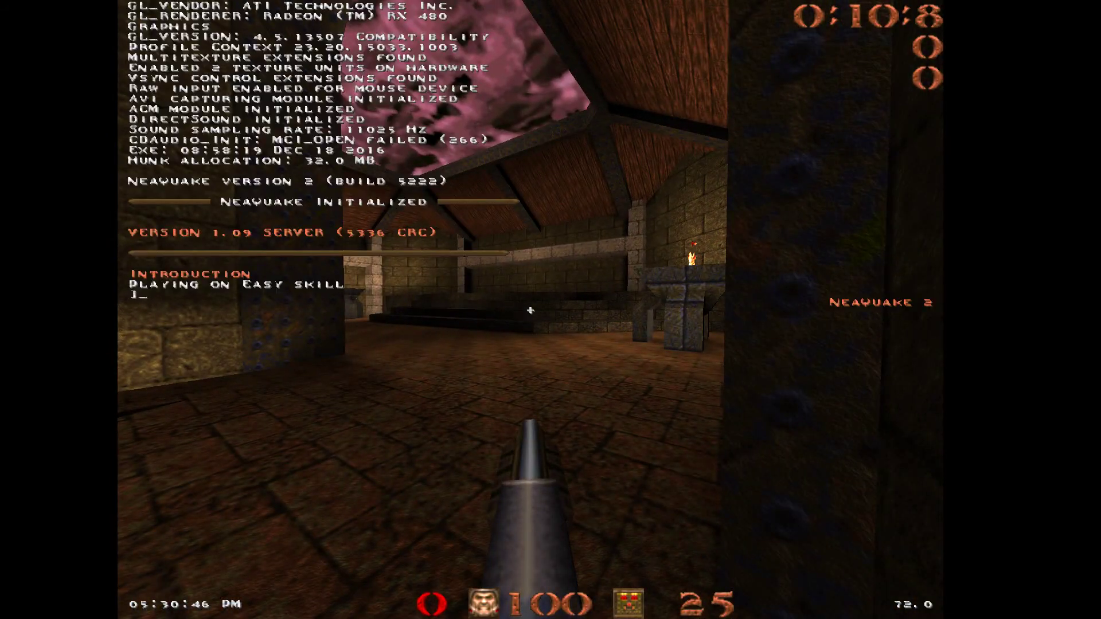